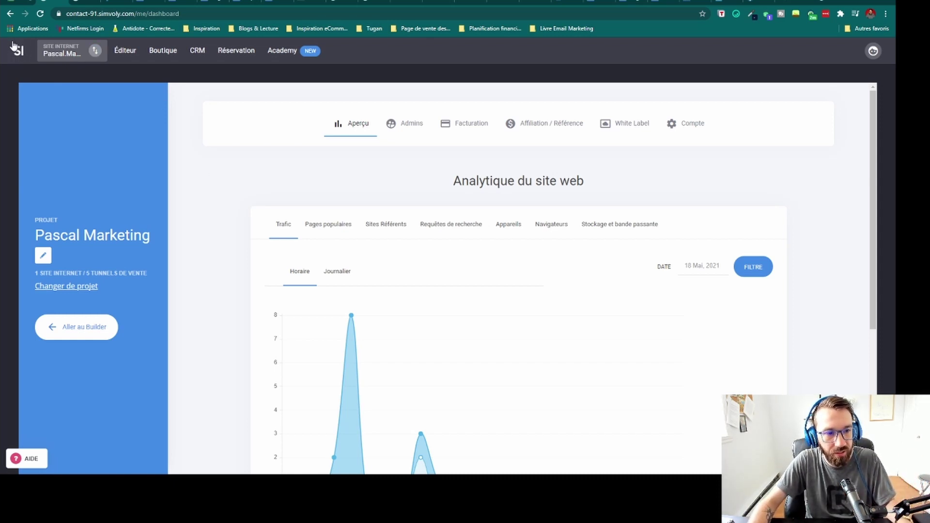
Review the website analytics reports for traffic, popular pages, referring sites, search queries, devices, and storage and bandwidth, ending on traffic.
{"action": "scroll", "coordinate": [375, 194], "scroll_direction": "down", "scroll_amount": 4}
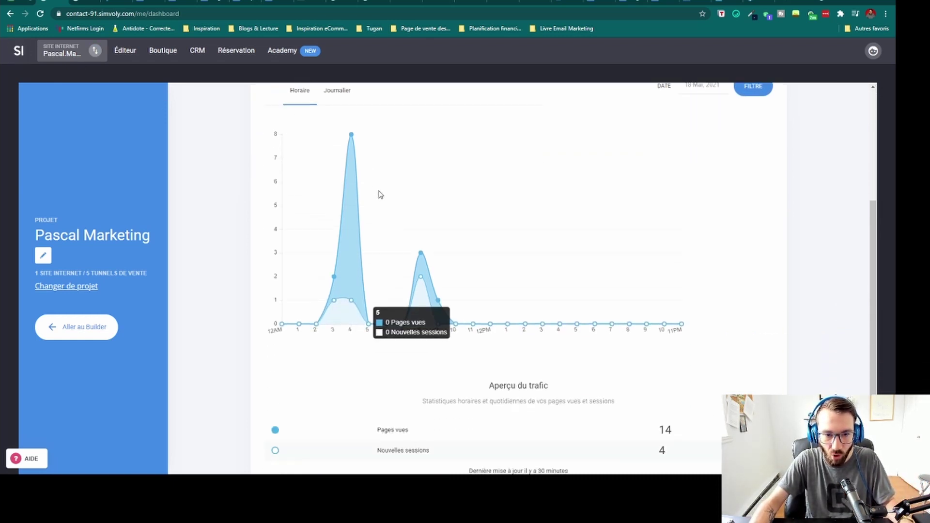
{"action": "scroll", "coordinate": [380, 194], "scroll_direction": "up", "scroll_amount": 4}
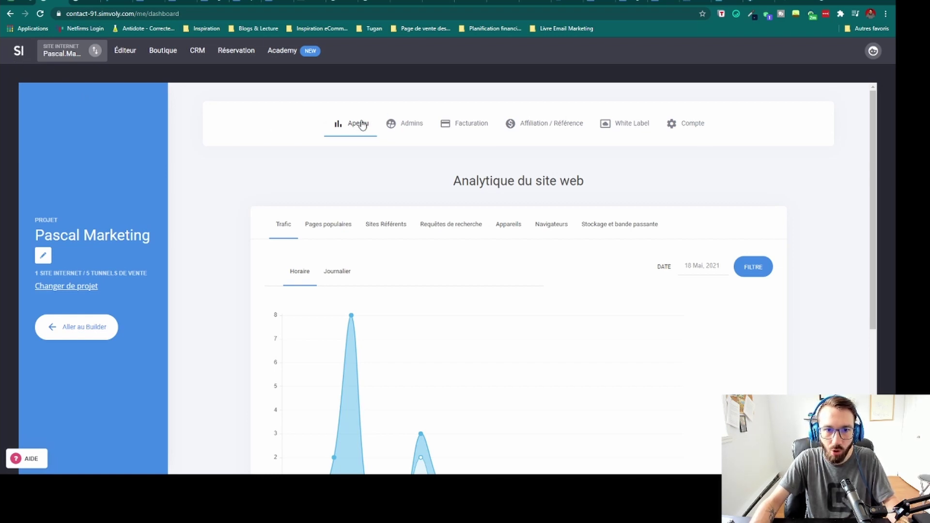
{"action": "left_click", "coordinate": [321, 226]}
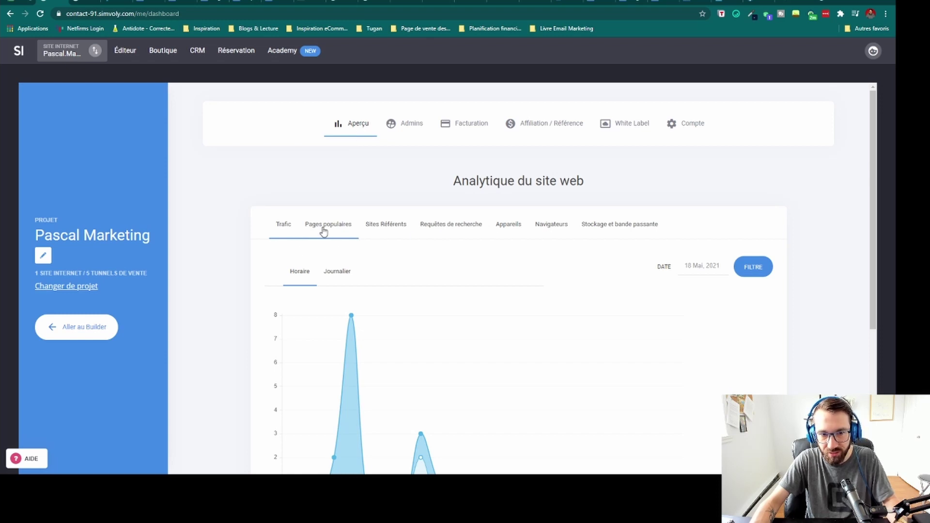
{"action": "scroll", "coordinate": [322, 220], "scroll_direction": "down", "scroll_amount": 2}
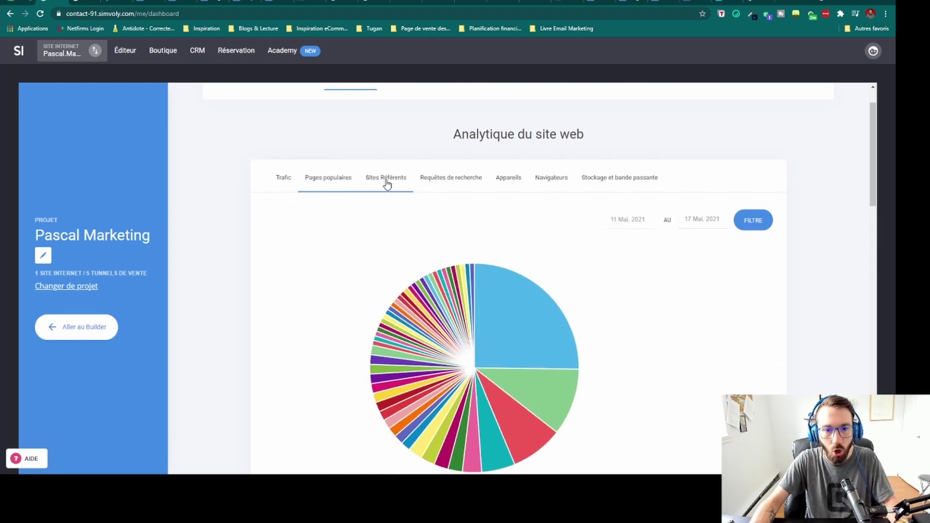
{"action": "mouse_move", "coordinate": [501, 368]}
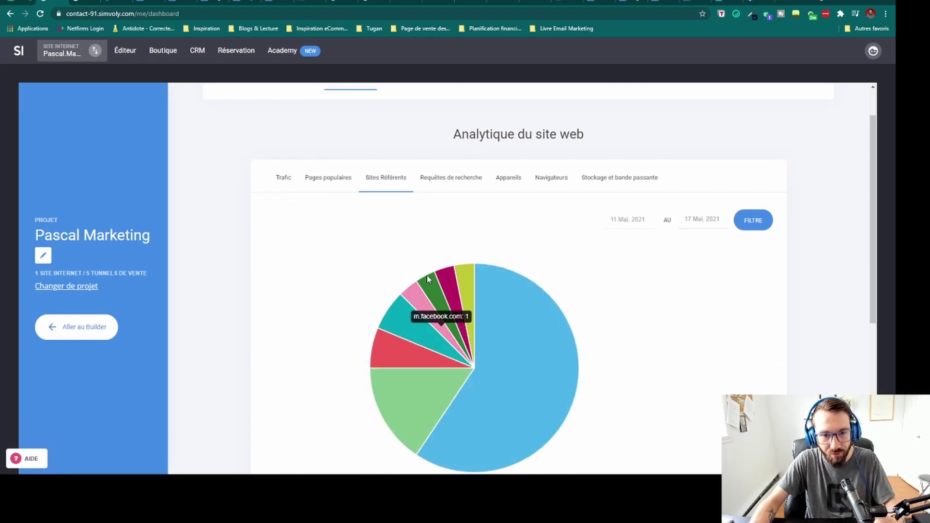
{"action": "left_click", "coordinate": [439, 181]}
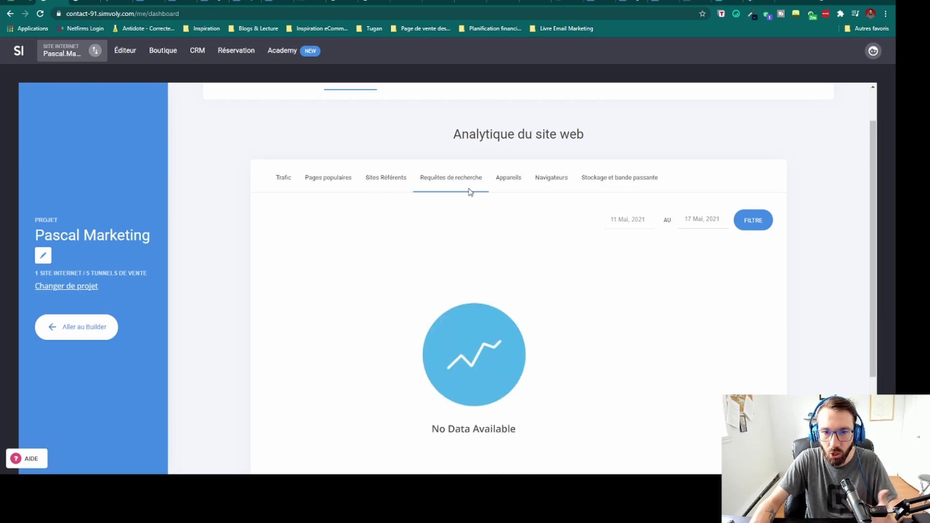
{"action": "left_click", "coordinate": [511, 177]}
{"action": "left_click", "coordinate": [619, 177]}
{"action": "left_click", "coordinate": [284, 224]}
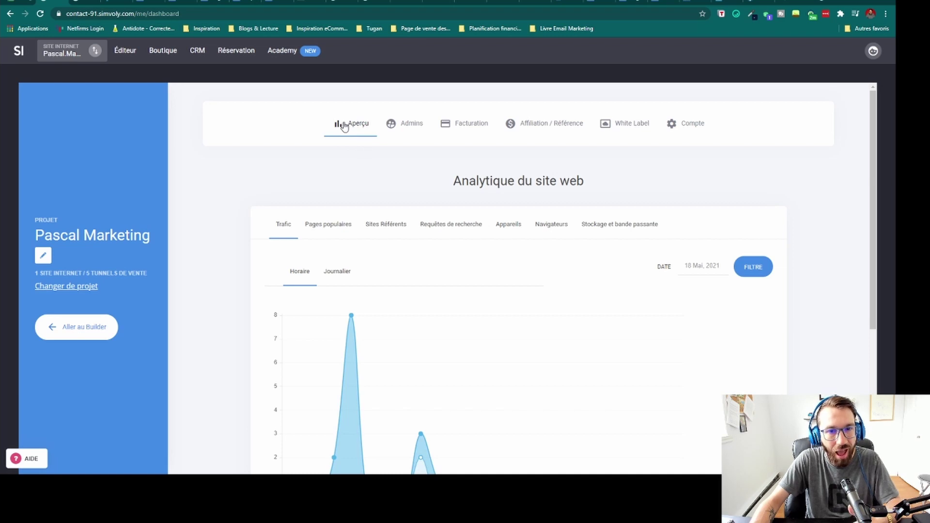
Open the project's Admins settings and bring up the form for adding an administrator.
{"action": "left_click", "coordinate": [406, 124]}
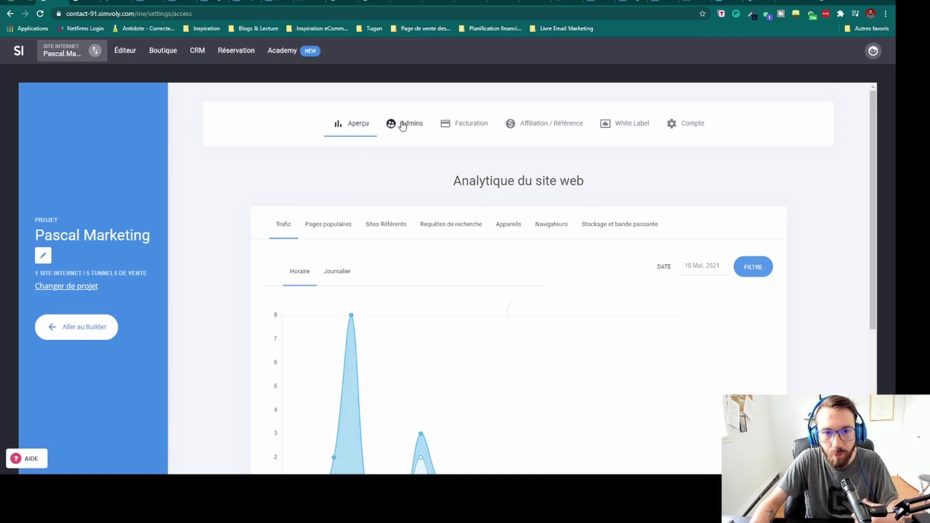
{"action": "scroll", "coordinate": [437, 201], "scroll_direction": "down", "scroll_amount": 1}
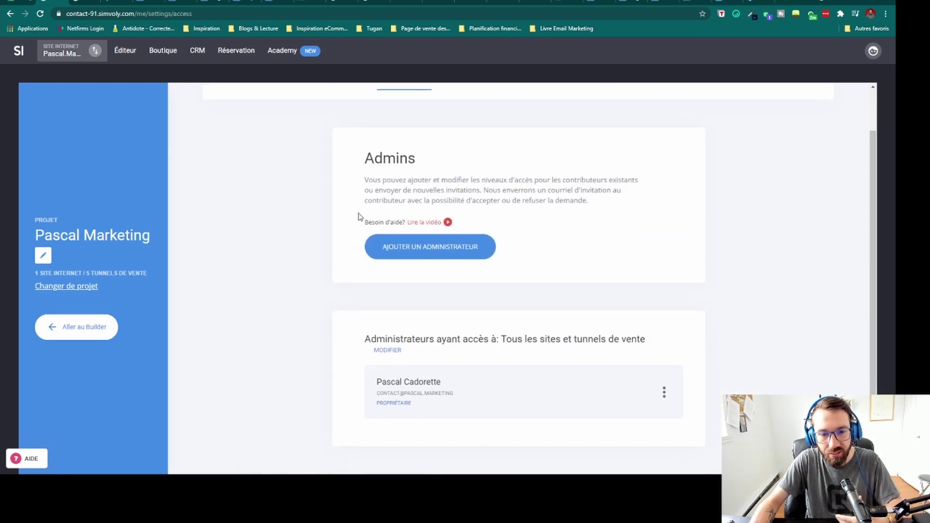
{"action": "scroll", "coordinate": [449, 165], "scroll_direction": "up", "scroll_amount": 1}
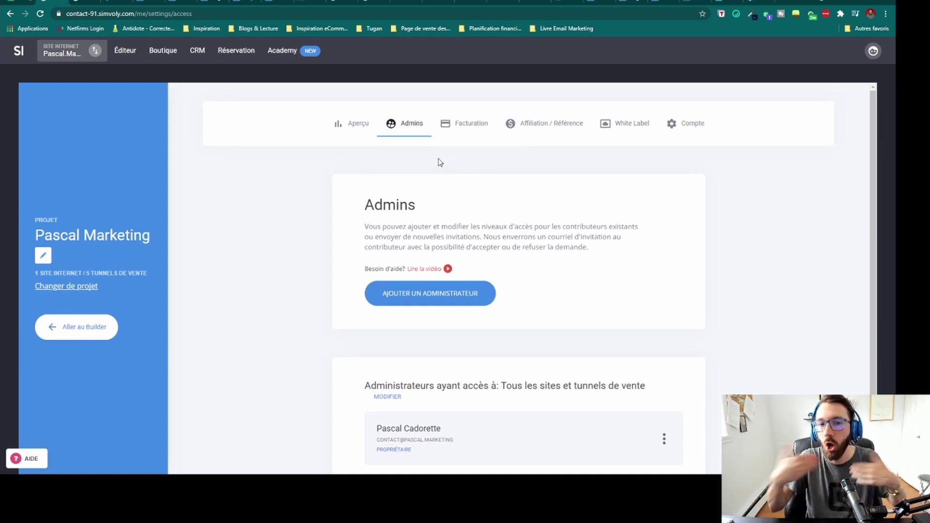
{"action": "left_click", "coordinate": [442, 301]}
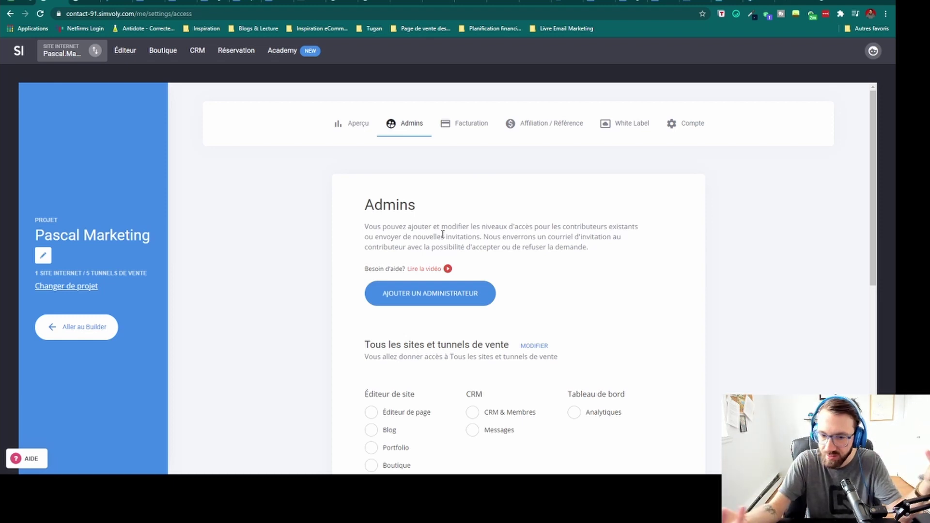
Examine the new administrator's access options for the site editor, CRM, dashboard and project, plus the e-mail invitation field.
{"action": "scroll", "coordinate": [442, 270], "scroll_direction": "down", "scroll_amount": 7}
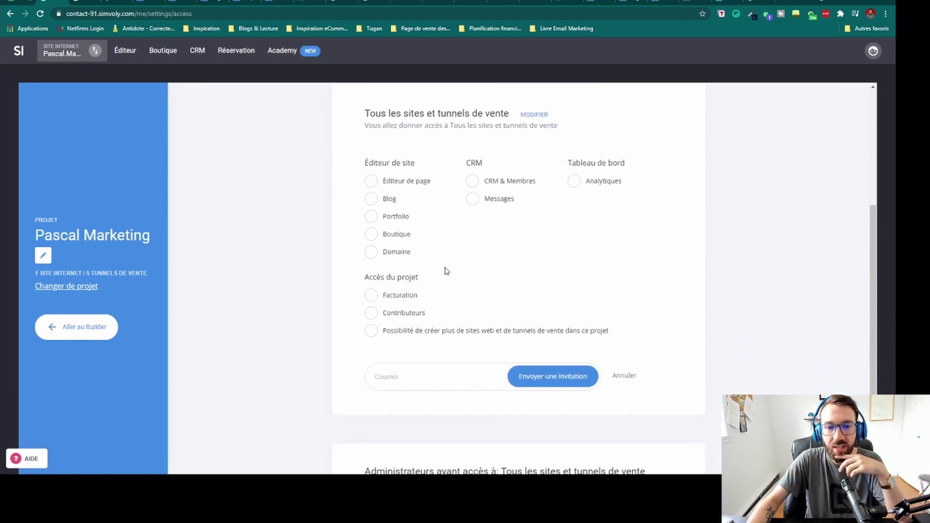
{"action": "scroll", "coordinate": [480, 295], "scroll_direction": "up", "scroll_amount": 5}
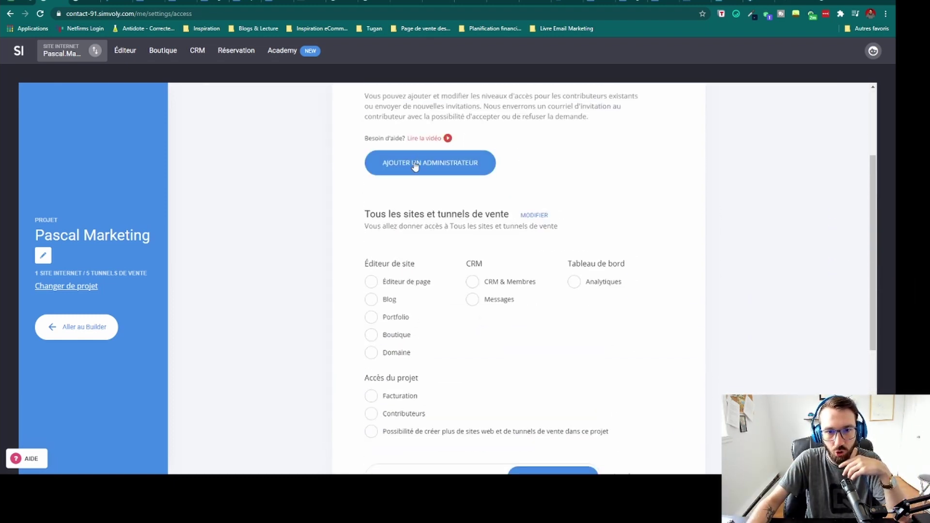
{"action": "scroll", "coordinate": [449, 165], "scroll_direction": "up", "scroll_amount": 3}
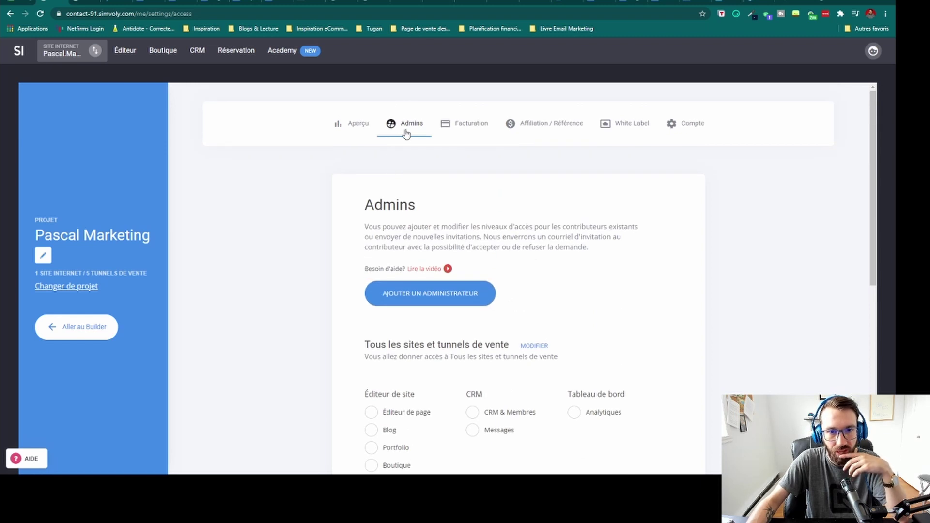
{"action": "scroll", "coordinate": [414, 300], "scroll_direction": "down", "scroll_amount": 1}
{"action": "scroll", "coordinate": [412, 366], "scroll_direction": "down", "scroll_amount": 2}
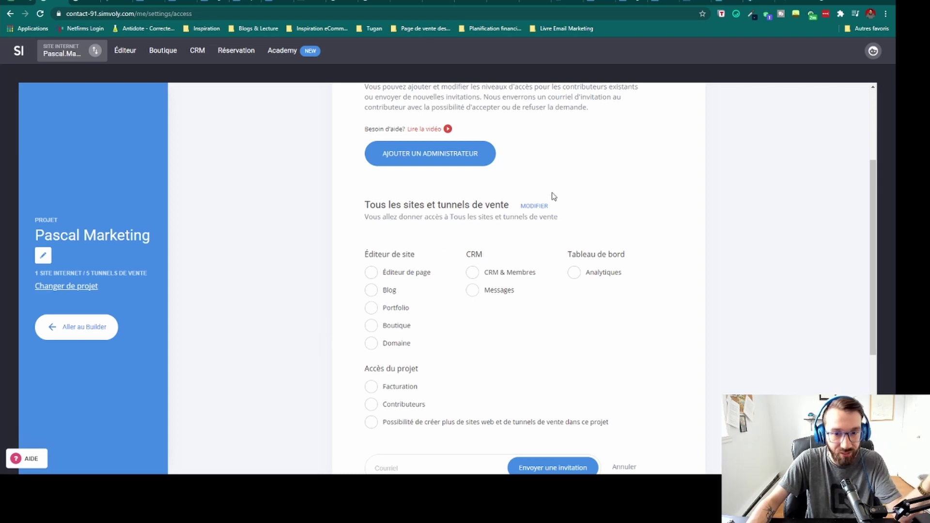
{"action": "scroll", "coordinate": [542, 203], "scroll_direction": "down", "scroll_amount": 3}
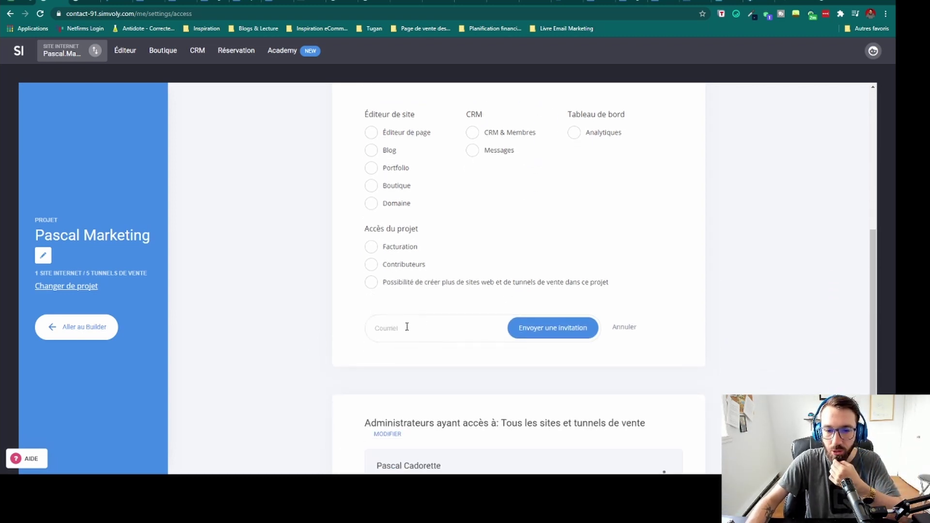
{"action": "scroll", "coordinate": [407, 327], "scroll_direction": "up", "scroll_amount": 5}
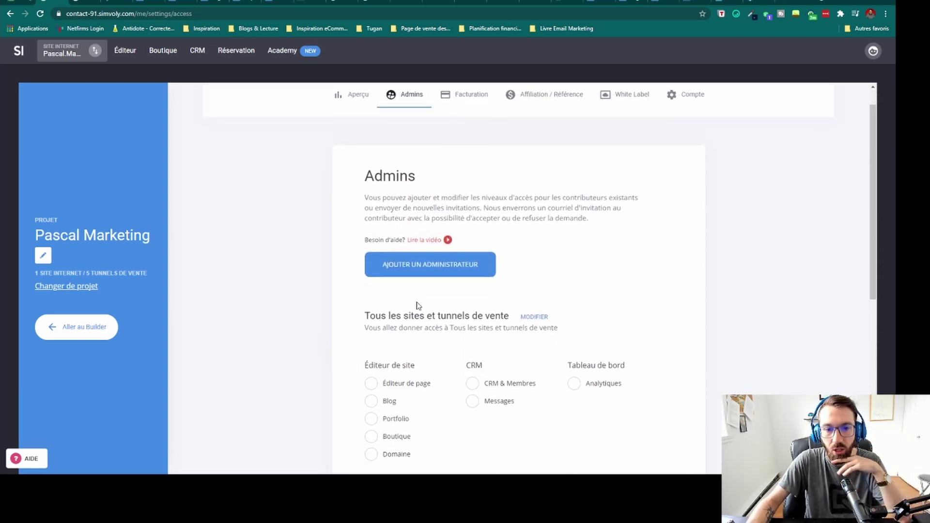
{"action": "scroll", "coordinate": [359, 333], "scroll_direction": "down", "scroll_amount": 1}
{"action": "scroll", "coordinate": [358, 333], "scroll_direction": "up", "scroll_amount": 2}
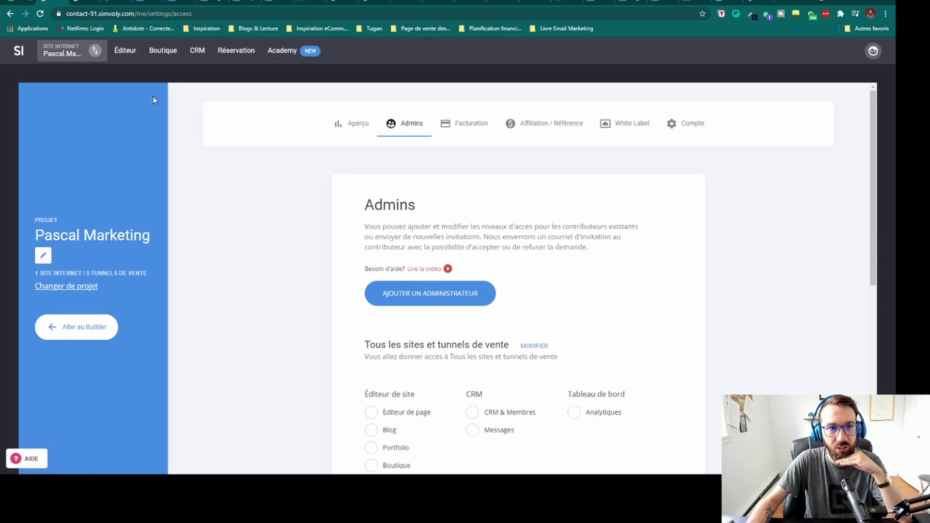
Review the project's billing page, including the subscription plan, payment period, billing details and invoices.
{"action": "left_click", "coordinate": [461, 131]}
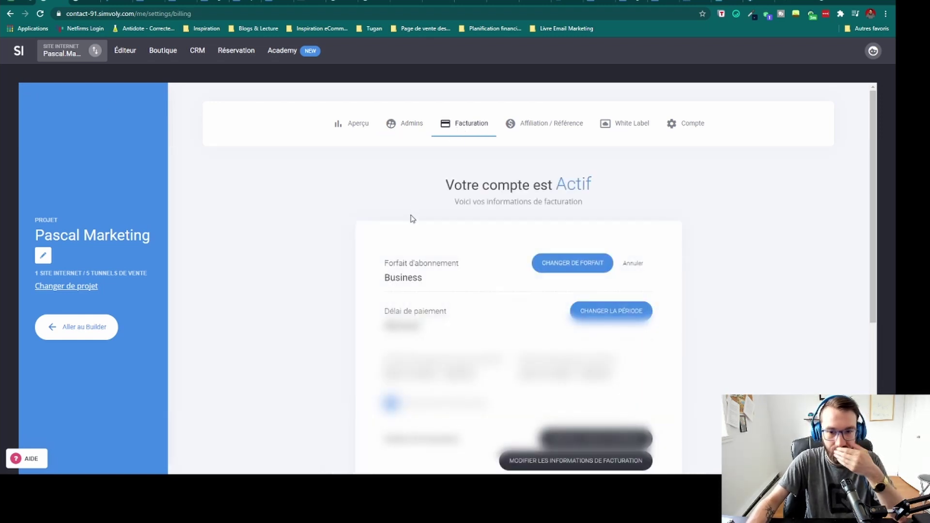
{"action": "scroll", "coordinate": [635, 333], "scroll_direction": "down", "scroll_amount": 1}
{"action": "scroll", "coordinate": [635, 333], "scroll_direction": "down", "scroll_amount": 4}
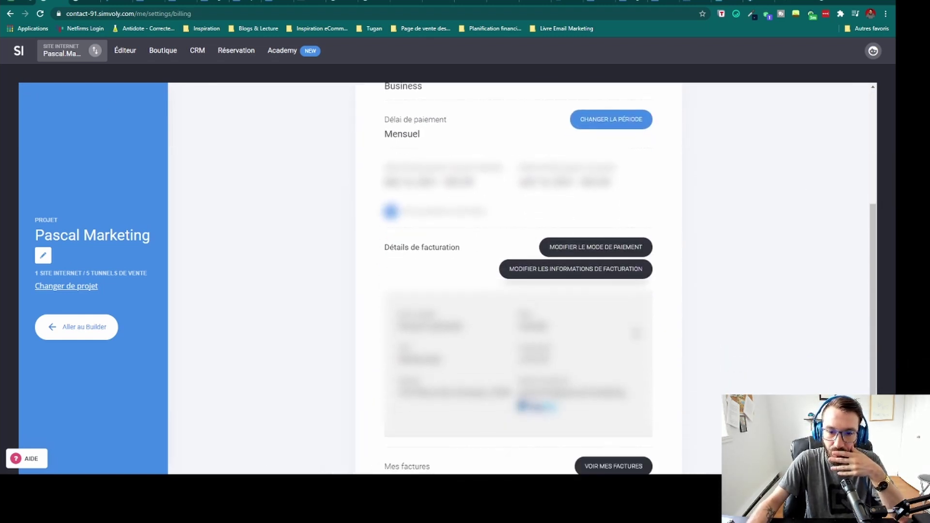
{"action": "scroll", "coordinate": [632, 344], "scroll_direction": "up", "scroll_amount": 2}
{"action": "scroll", "coordinate": [629, 343], "scroll_direction": "up", "scroll_amount": 3}
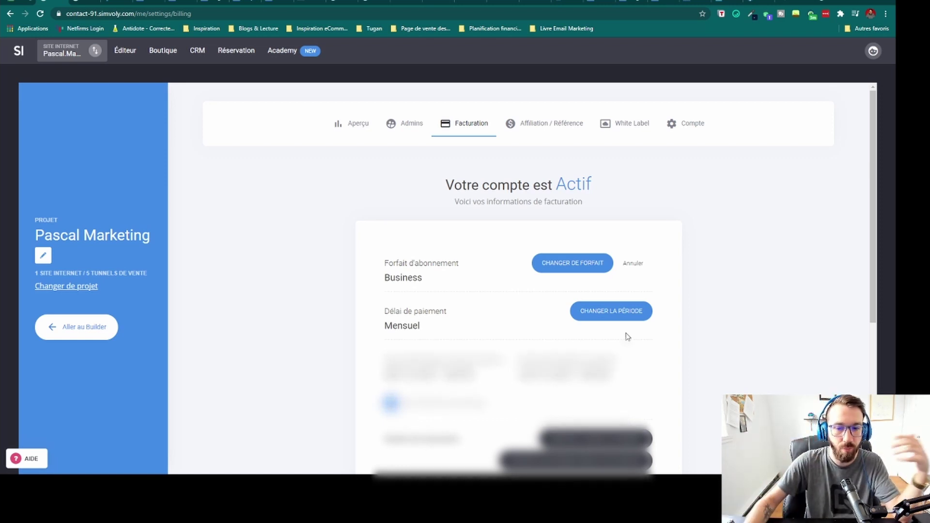
{"action": "scroll", "coordinate": [627, 336], "scroll_direction": "down", "scroll_amount": 5}
{"action": "scroll", "coordinate": [649, 299], "scroll_direction": "down", "scroll_amount": 1}
{"action": "scroll", "coordinate": [634, 359], "scroll_direction": "up", "scroll_amount": 2}
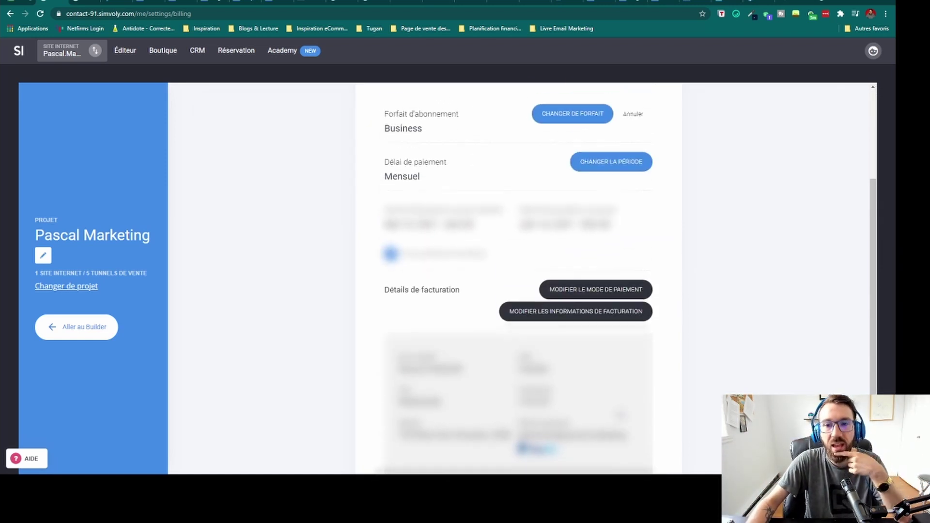
{"action": "scroll", "coordinate": [625, 411], "scroll_direction": "down", "scroll_amount": 2}
{"action": "scroll", "coordinate": [633, 428], "scroll_direction": "up", "scroll_amount": 5}
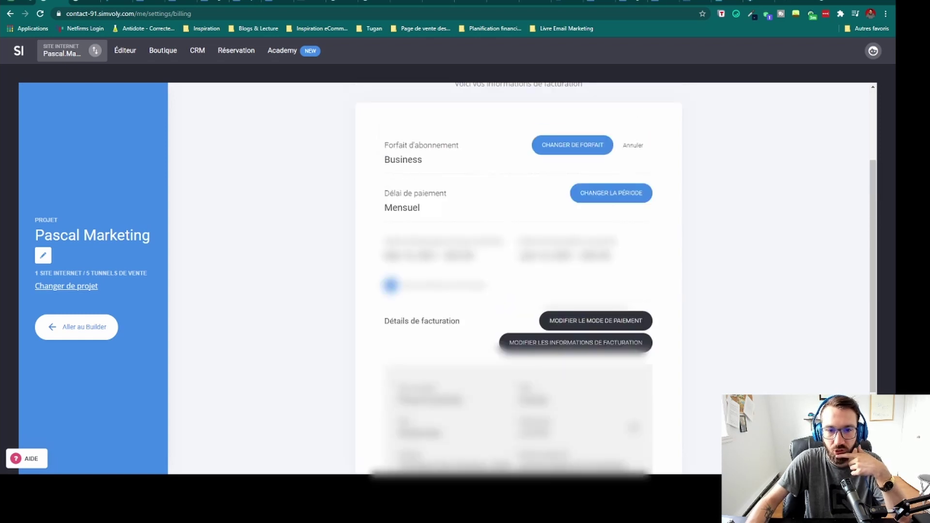
{"action": "scroll", "coordinate": [498, 155], "scroll_direction": "up", "scroll_amount": 1}
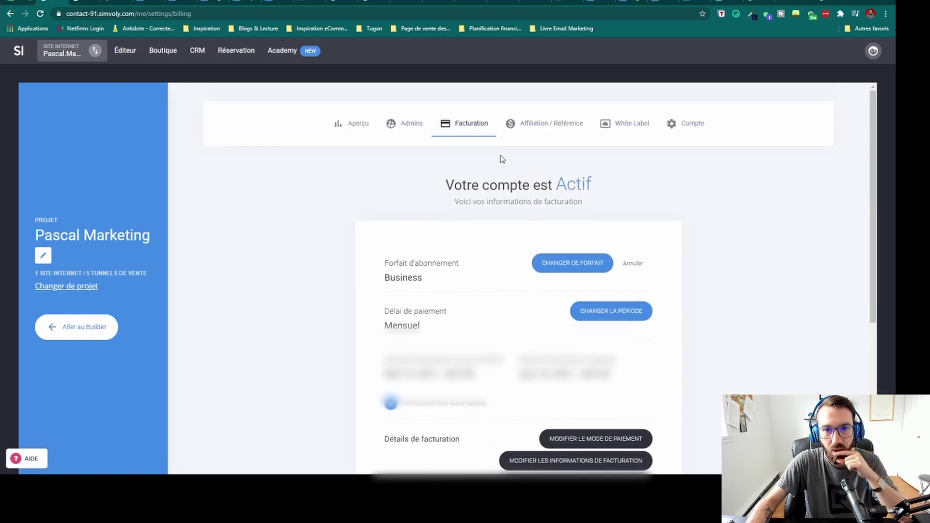
View the affiliate and referral program page and the White Label offer page.
{"action": "left_click", "coordinate": [550, 130]}
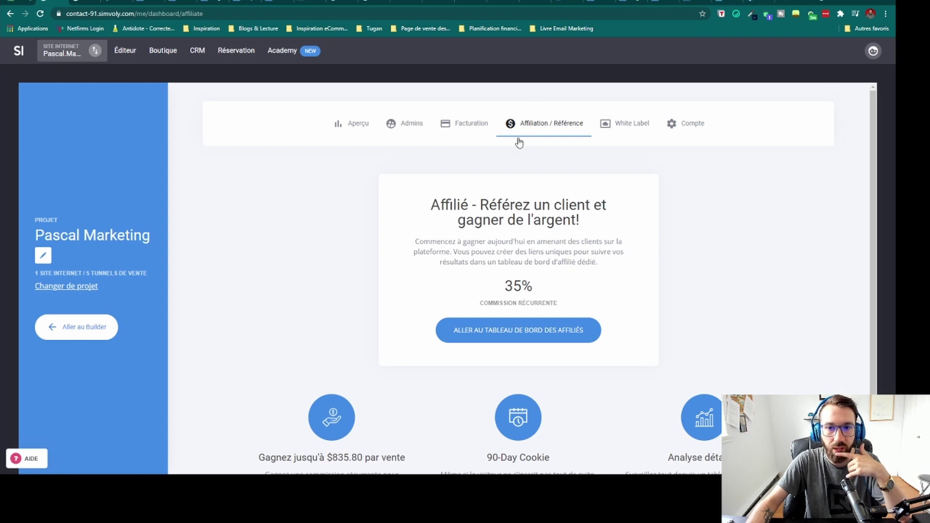
{"action": "scroll", "coordinate": [540, 127], "scroll_direction": "down", "scroll_amount": 2}
{"action": "scroll", "coordinate": [547, 252], "scroll_direction": "up", "scroll_amount": 2}
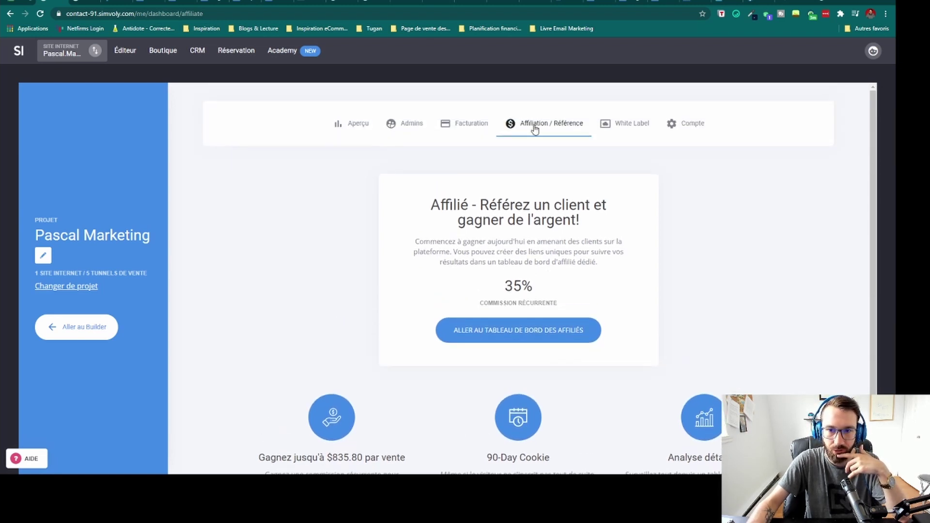
{"action": "left_click", "coordinate": [607, 121]}
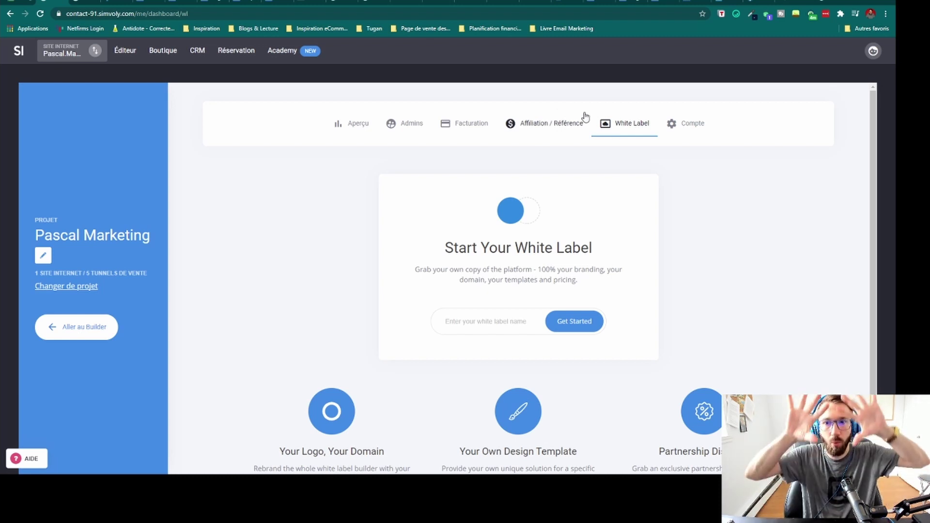
Examine the account settings, including the name, e-mail, language, password, notification and account deletion options.
{"action": "left_click", "coordinate": [704, 127]}
{"action": "scroll", "coordinate": [649, 171], "scroll_direction": "down", "scroll_amount": 1}
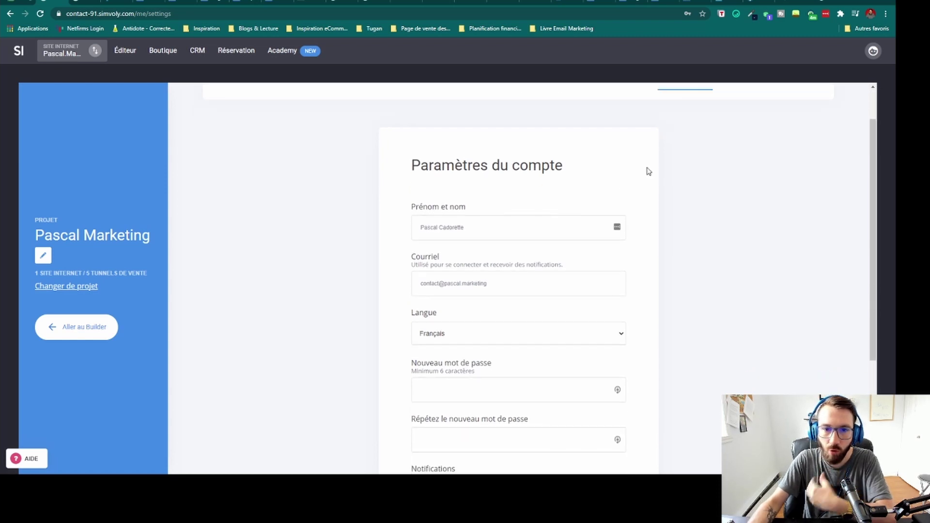
{"action": "scroll", "coordinate": [410, 209], "scroll_direction": "down", "scroll_amount": 3}
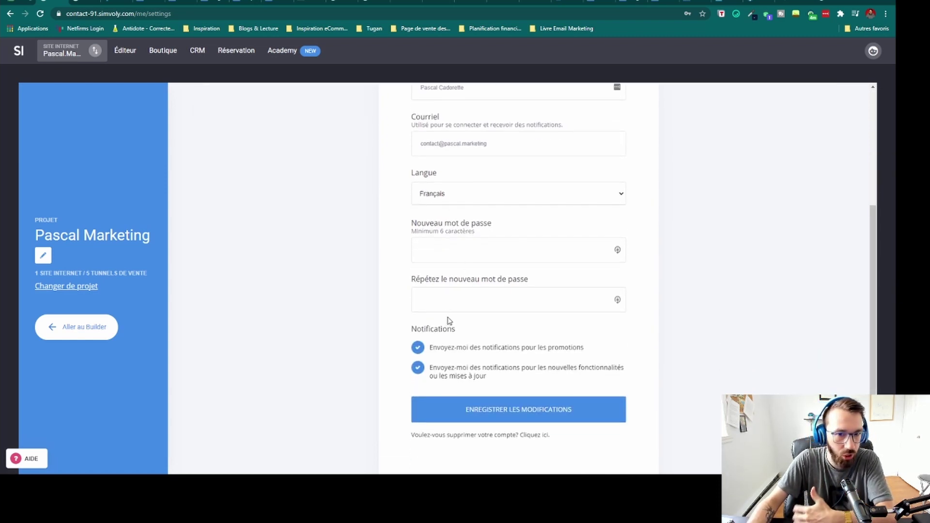
{"action": "scroll", "coordinate": [438, 276], "scroll_direction": "up", "scroll_amount": 1}
{"action": "scroll", "coordinate": [544, 263], "scroll_direction": "down", "scroll_amount": 2}
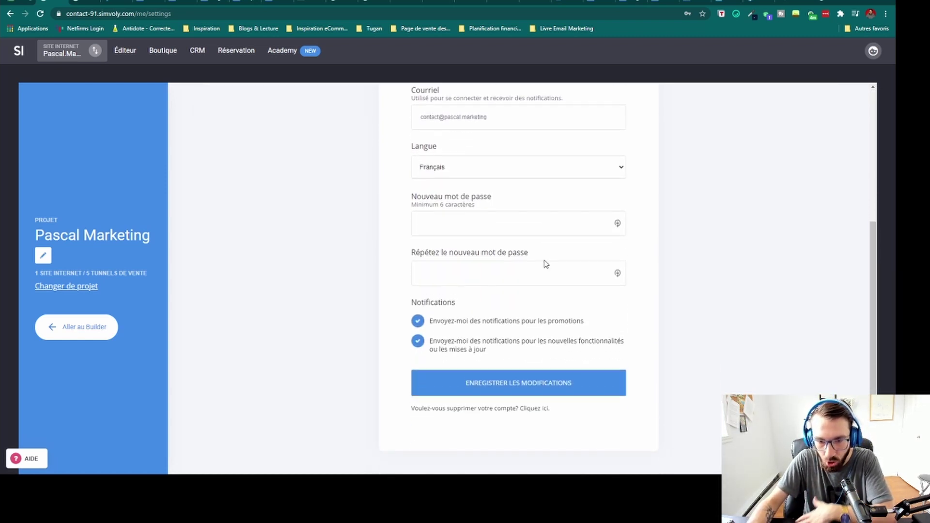
{"action": "scroll", "coordinate": [495, 382], "scroll_direction": "up", "scroll_amount": 2}
{"action": "scroll", "coordinate": [532, 394], "scroll_direction": "down", "scroll_amount": 2}
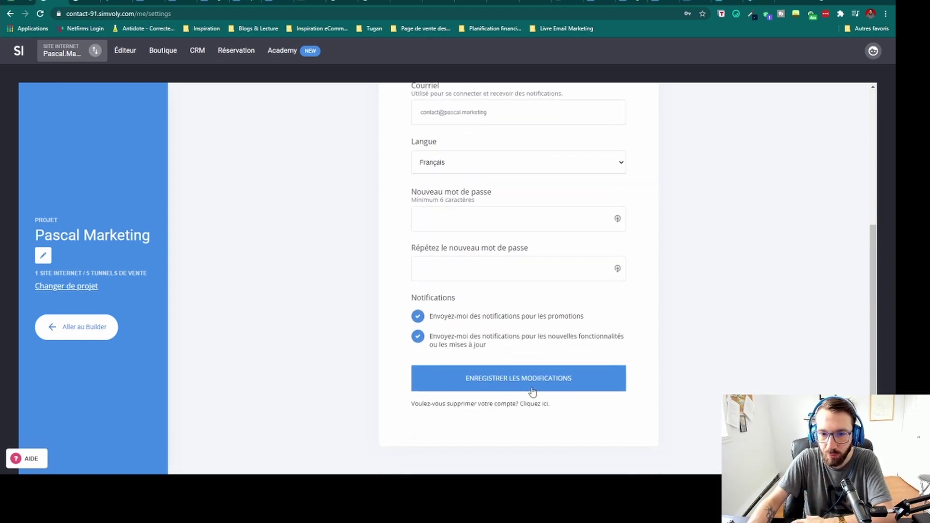
{"action": "scroll", "coordinate": [531, 391], "scroll_direction": "up", "scroll_amount": 5}
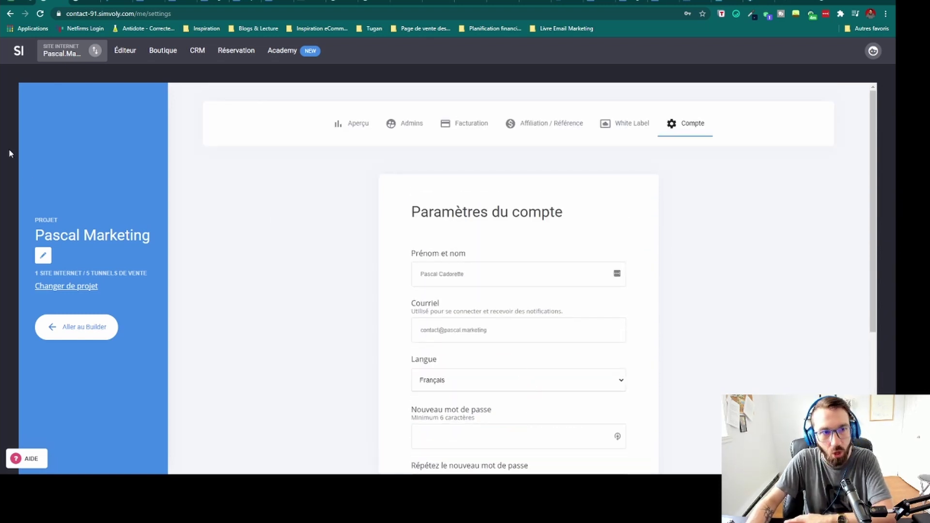
Return to the analytics overview and open the project switcher to browse the active projects.
{"action": "left_click", "coordinate": [339, 124]}
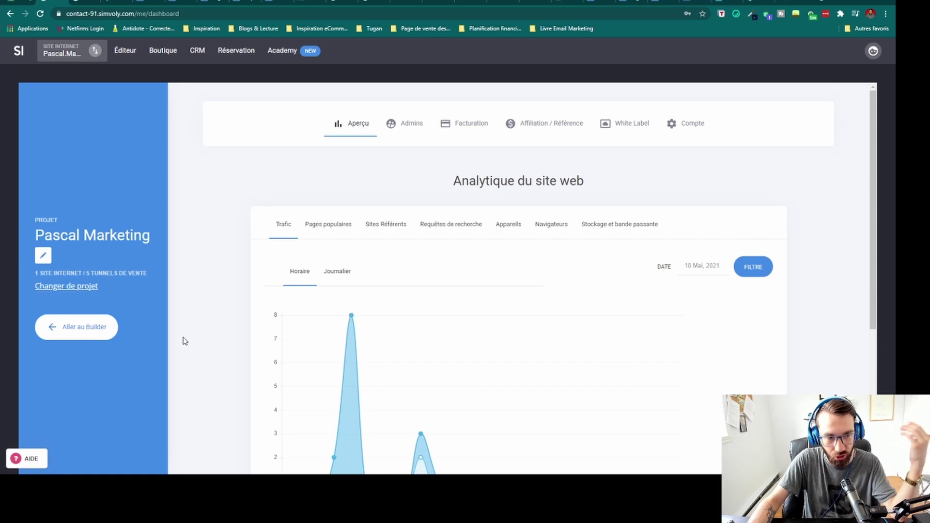
{"action": "left_click", "coordinate": [60, 288]}
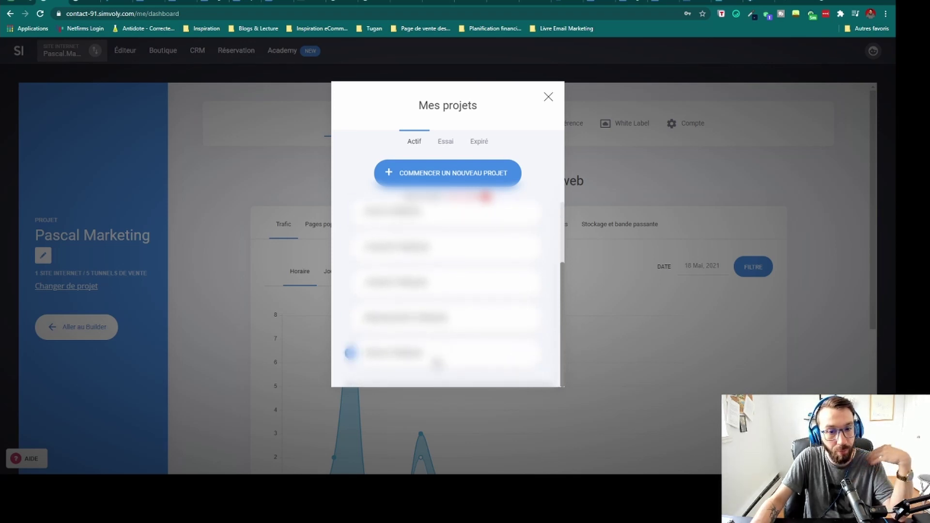
{"action": "scroll", "coordinate": [427, 339], "scroll_direction": "up", "scroll_amount": 2}
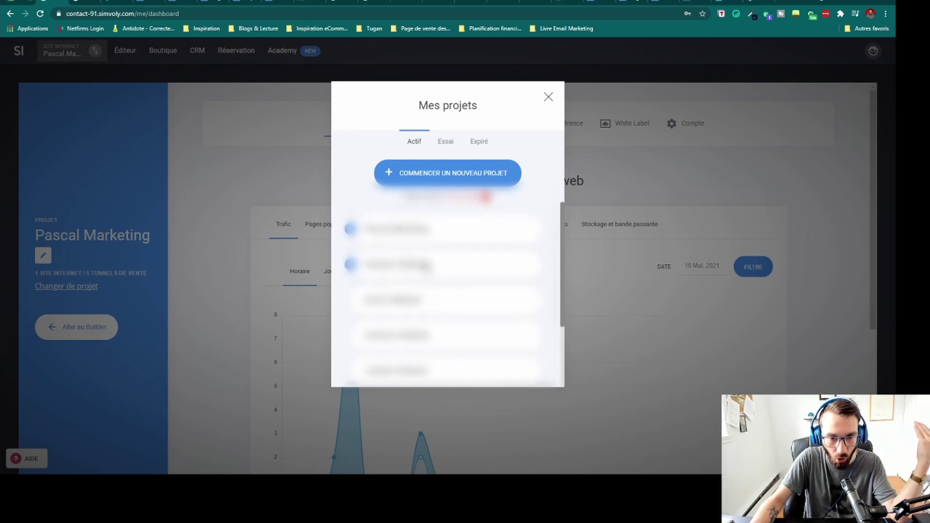
Browse the active, trial and expired project lists, return to the active ones and close the project switcher.
{"action": "scroll", "coordinate": [504, 306], "scroll_direction": "down", "scroll_amount": 1}
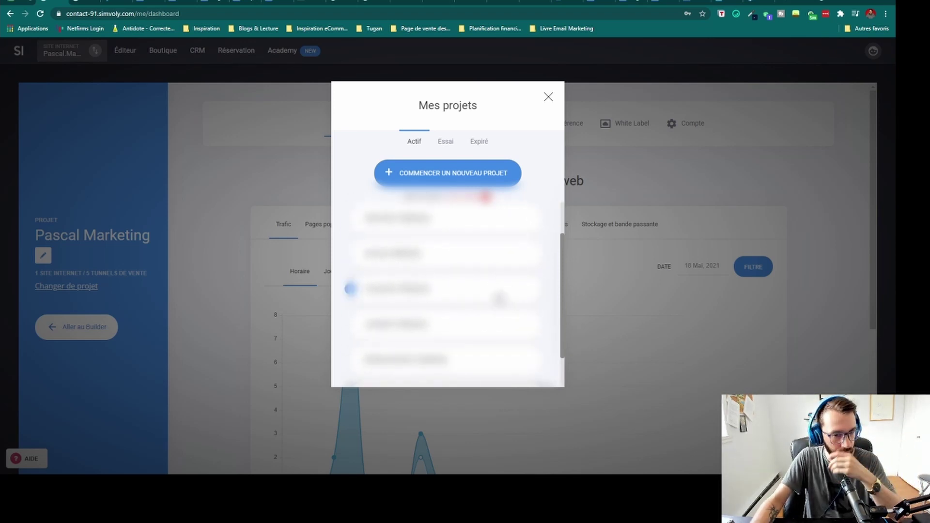
{"action": "scroll", "coordinate": [498, 359], "scroll_direction": "down", "scroll_amount": 1}
{"action": "scroll", "coordinate": [474, 364], "scroll_direction": "up", "scroll_amount": 1}
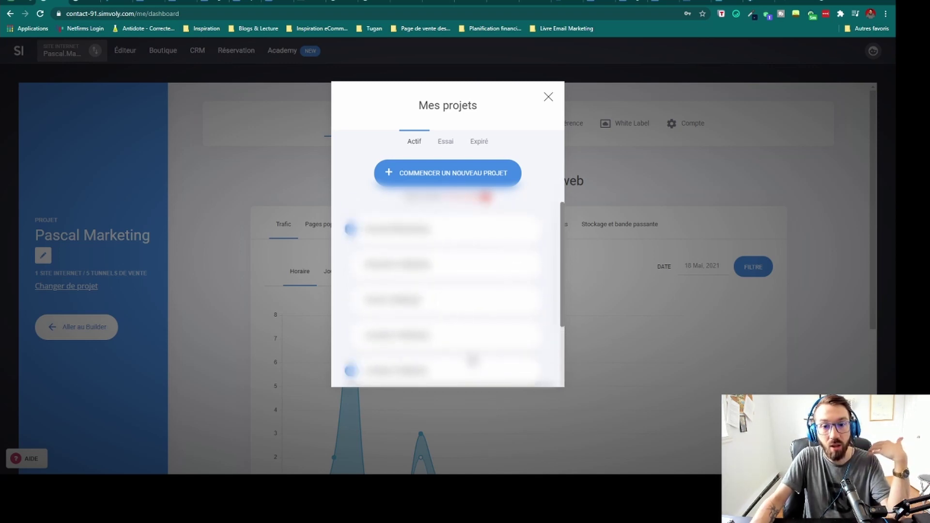
{"action": "scroll", "coordinate": [468, 360], "scroll_direction": "down", "scroll_amount": 1}
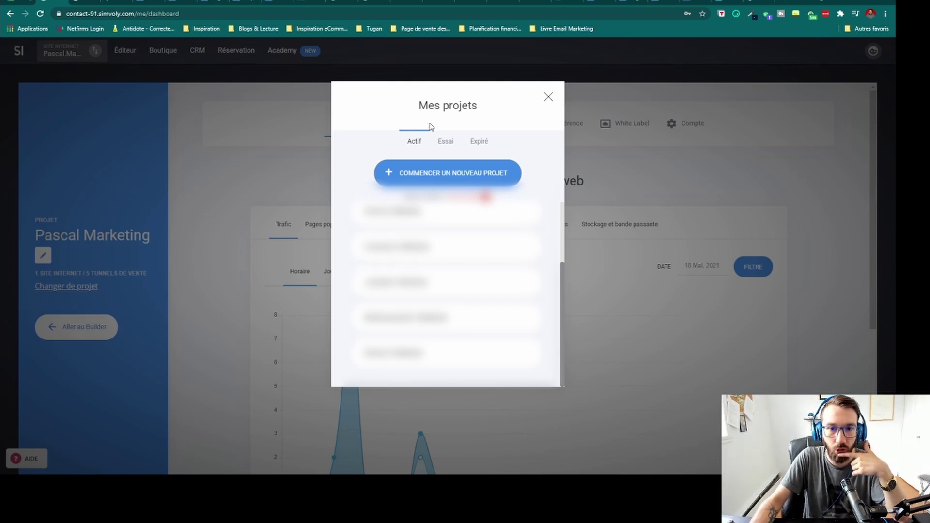
{"action": "scroll", "coordinate": [427, 158], "scroll_direction": "up", "scroll_amount": 2}
{"action": "left_click", "coordinate": [446, 142]}
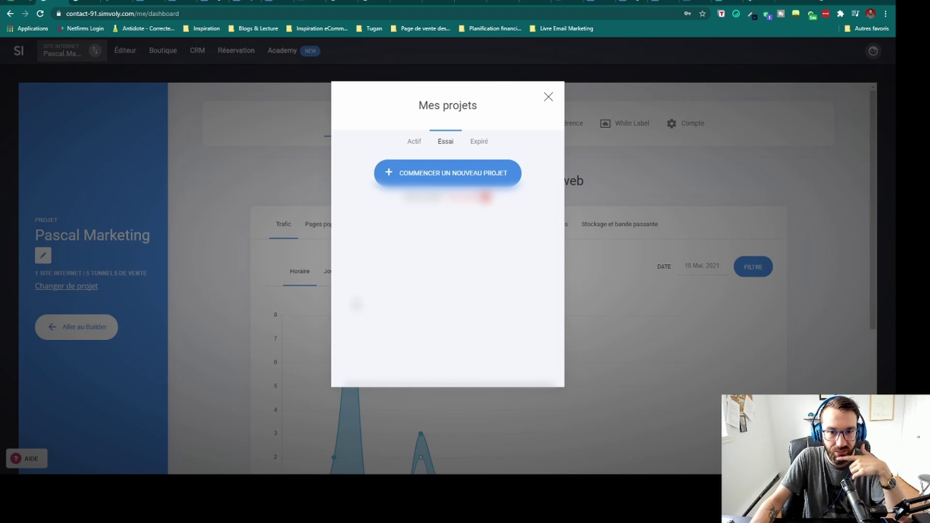
{"action": "left_click", "coordinate": [480, 141]}
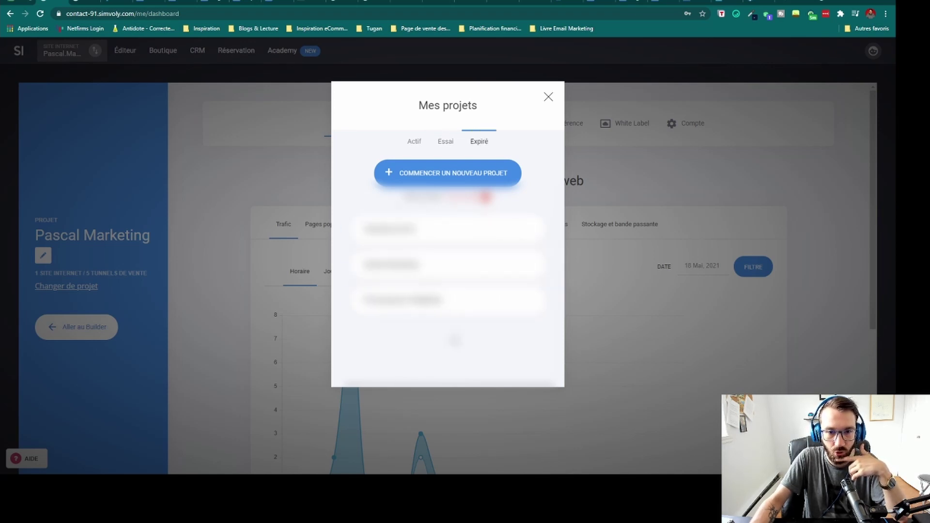
{"action": "left_click", "coordinate": [415, 143]}
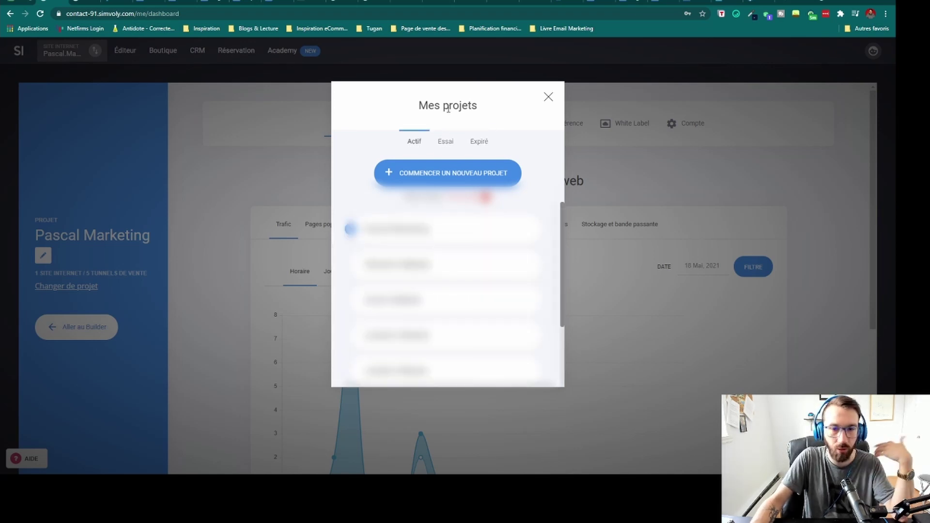
{"action": "left_click", "coordinate": [548, 102]}
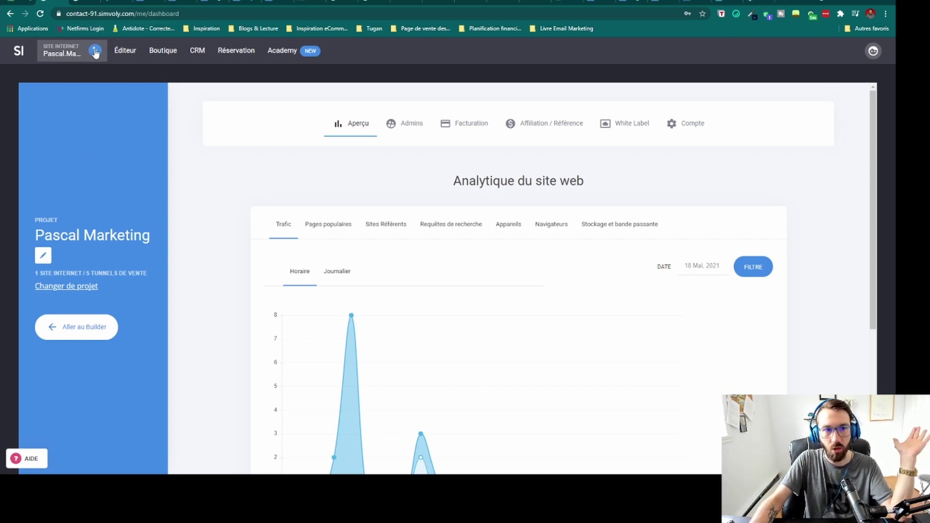
View the project's sales funnel and website lists in the site switcher.
{"action": "left_click", "coordinate": [68, 59]}
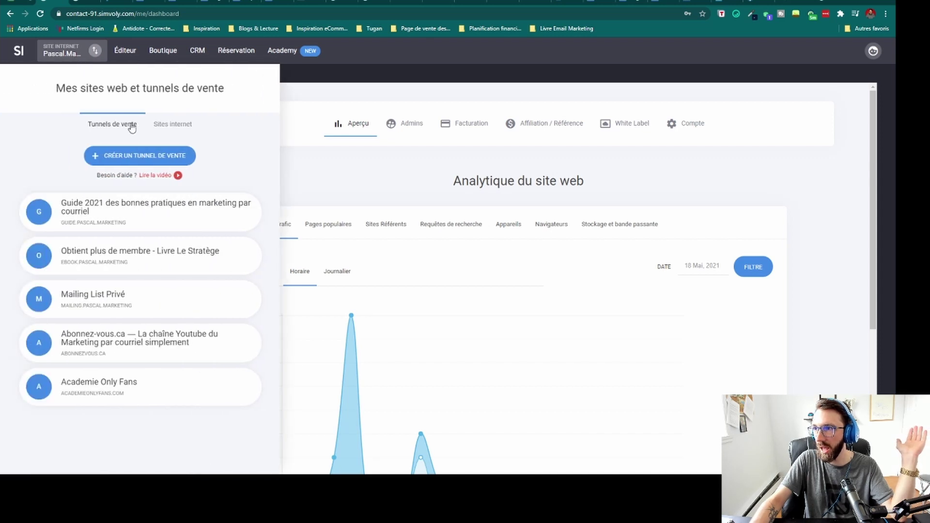
{"action": "left_click", "coordinate": [169, 124]}
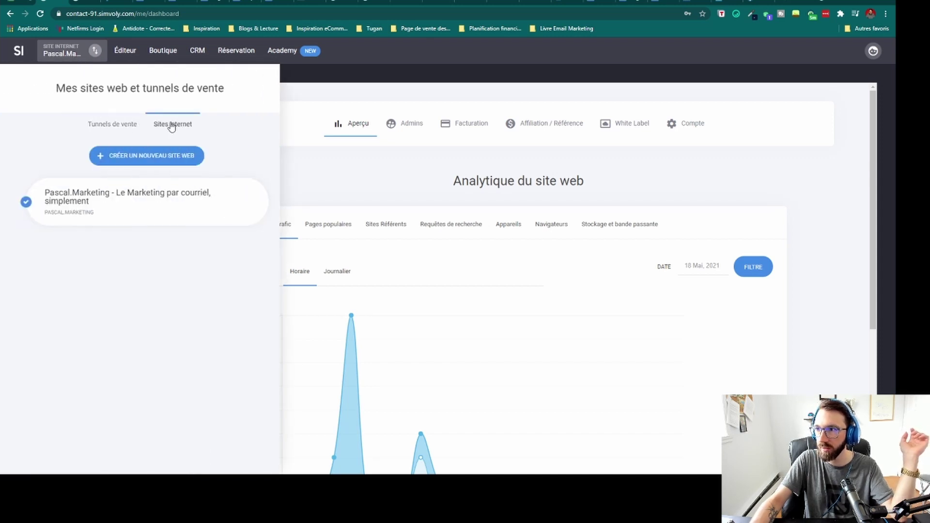
{"action": "left_click", "coordinate": [125, 123]}
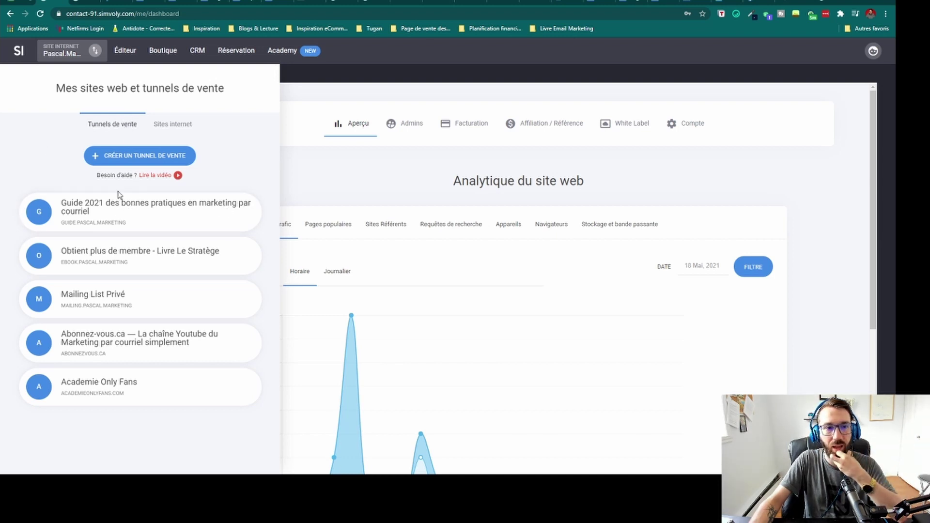
Open the funnel "Guide 2021 des bonnes pratiques en marketing par courriel" and review its objectives, steps and conversion rates.
{"action": "left_click", "coordinate": [118, 213]}
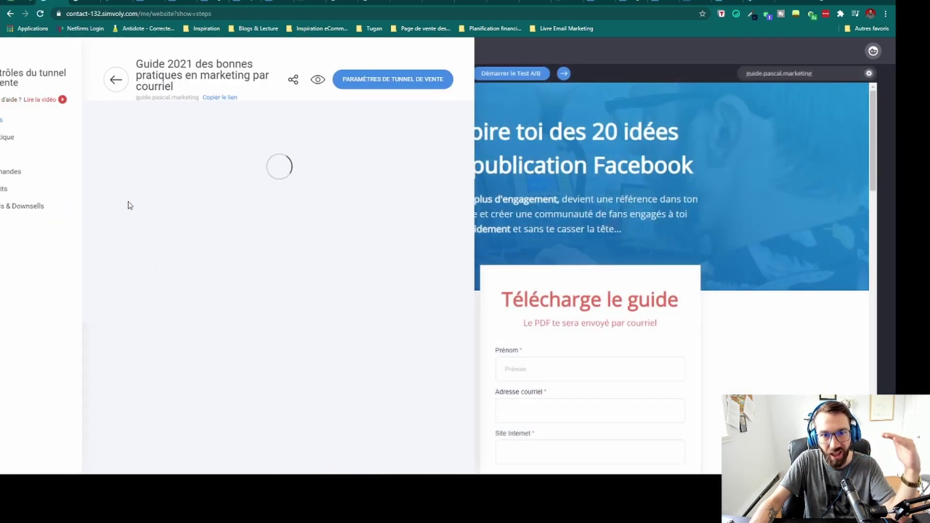
{"action": "scroll", "coordinate": [263, 262], "scroll_direction": "down", "scroll_amount": 1}
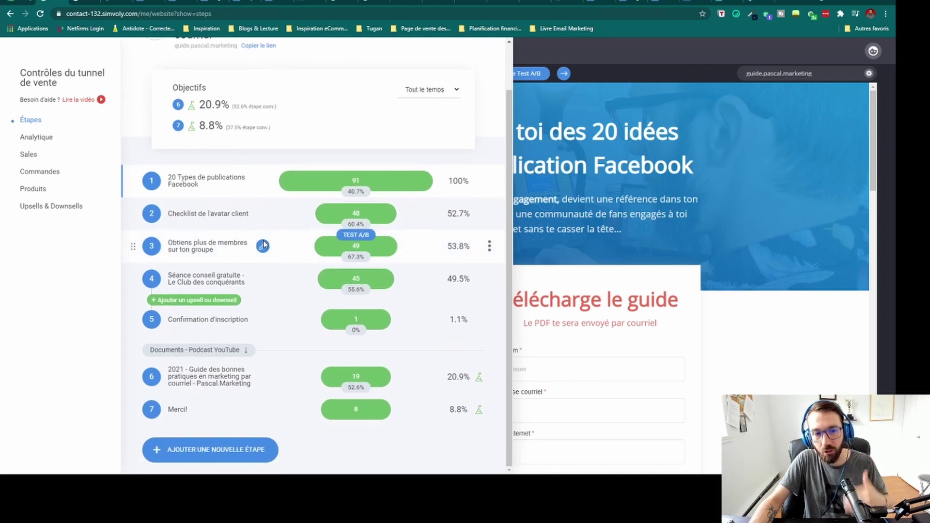
{"action": "scroll", "coordinate": [277, 257], "scroll_direction": "up", "scroll_amount": 1}
{"action": "scroll", "coordinate": [417, 218], "scroll_direction": "down", "scroll_amount": 1}
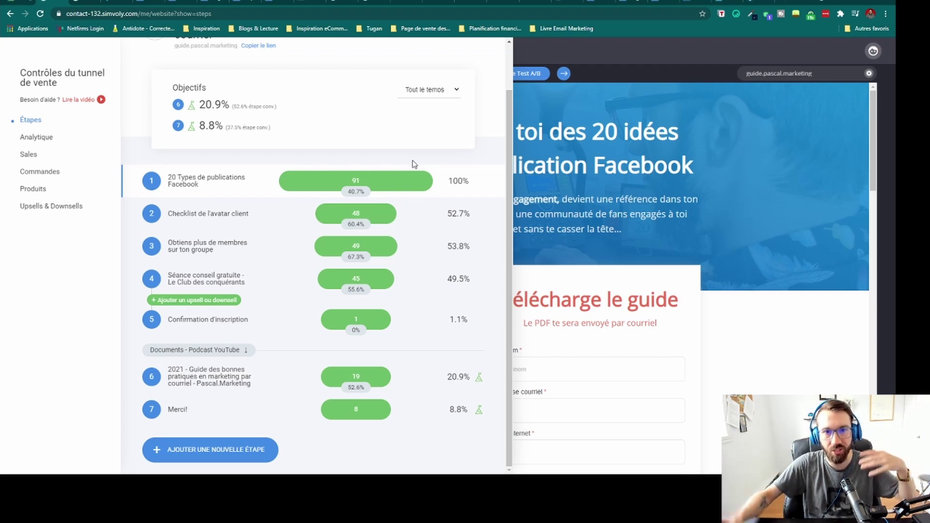
{"action": "scroll", "coordinate": [414, 164], "scroll_direction": "up", "scroll_amount": 1}
{"action": "scroll", "coordinate": [414, 164], "scroll_direction": "up", "scroll_amount": 2}
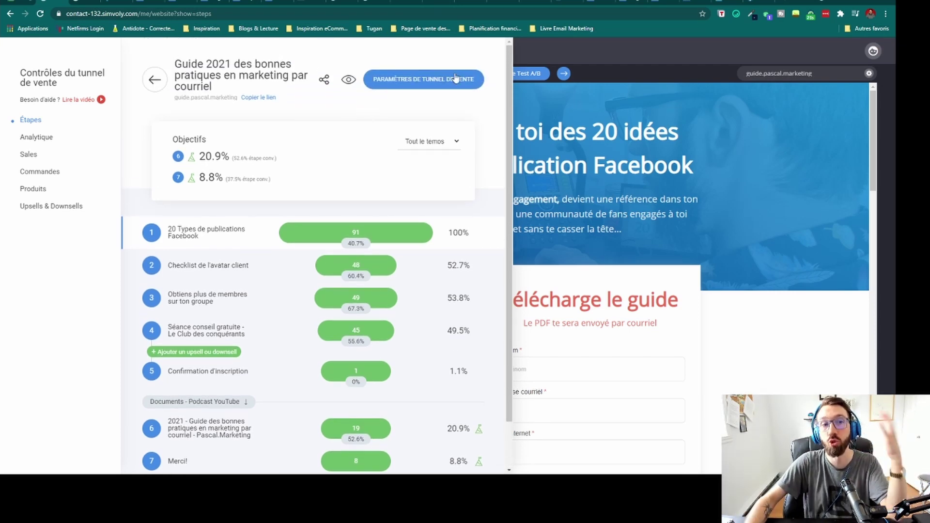
Switch from the funnel to the Pascal.Marketing website in the editor and look over its home page.
{"action": "left_click", "coordinate": [156, 81]}
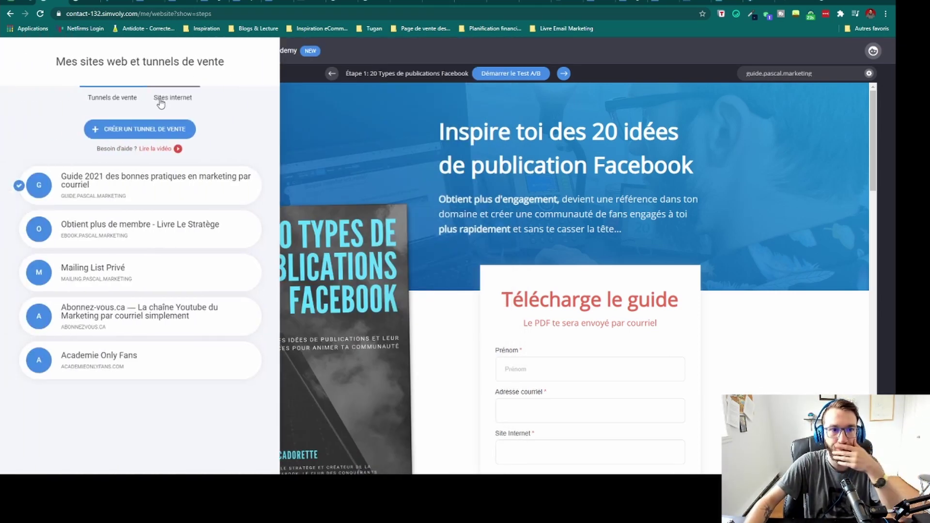
{"action": "left_click", "coordinate": [161, 101]}
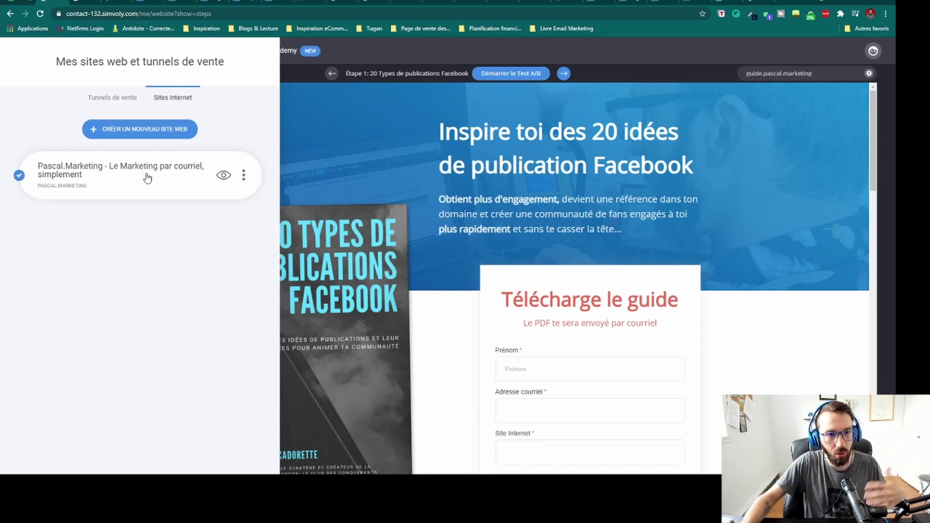
{"action": "left_click", "coordinate": [148, 178]}
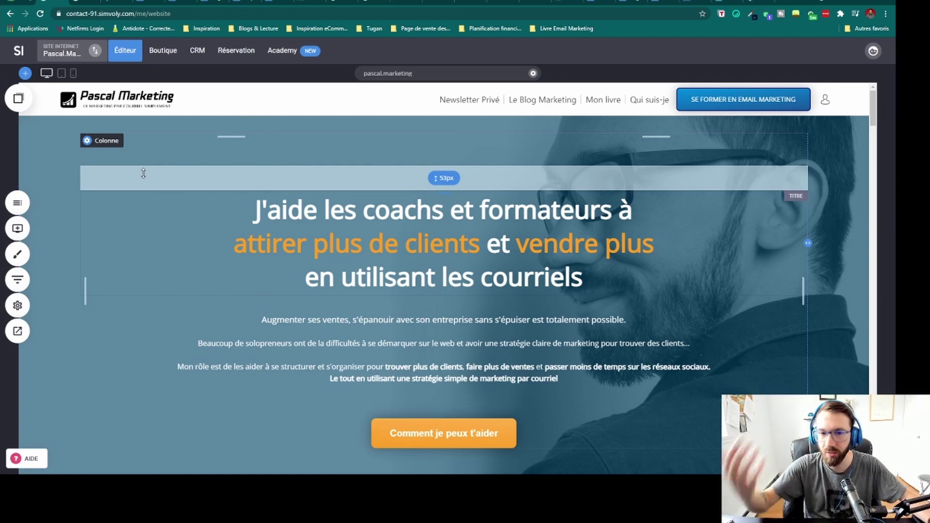
{"action": "scroll", "coordinate": [276, 170], "scroll_direction": "down", "scroll_amount": 20}
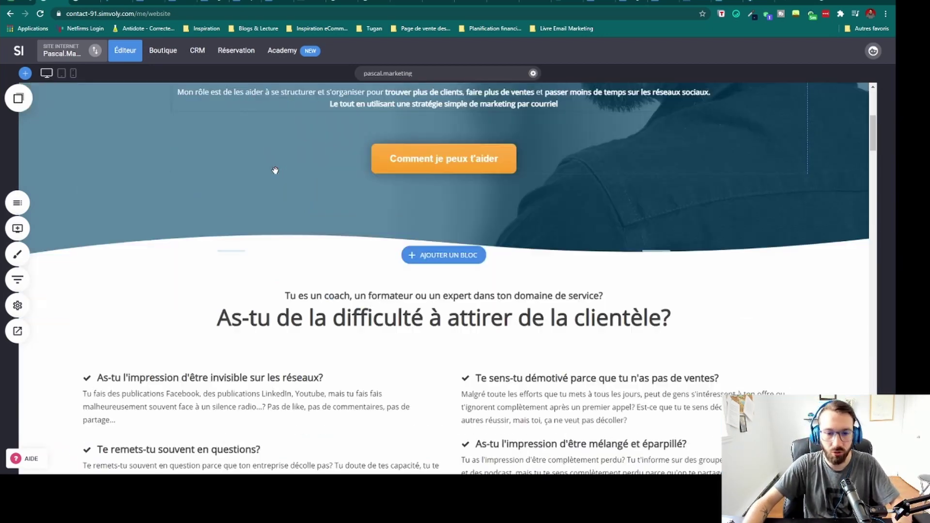
{"action": "scroll", "coordinate": [288, 170], "scroll_direction": "up", "scroll_amount": 20}
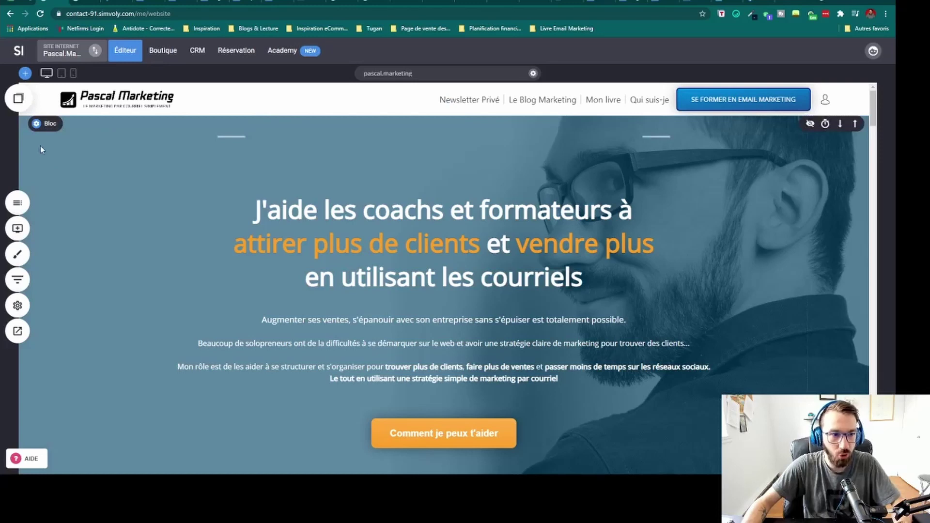
Compare the project's sales funnel list with its website list, then close the switcher.
{"action": "left_click", "coordinate": [83, 49]}
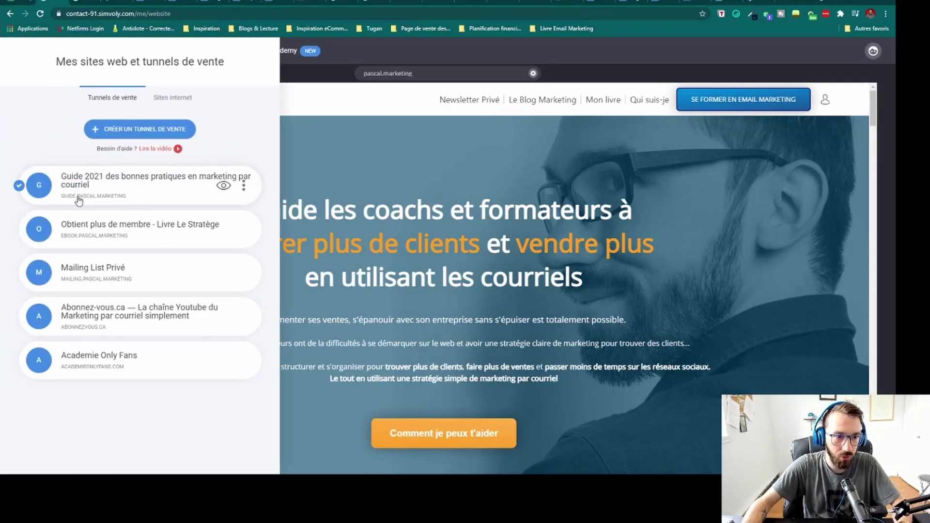
{"action": "left_click", "coordinate": [288, 99]}
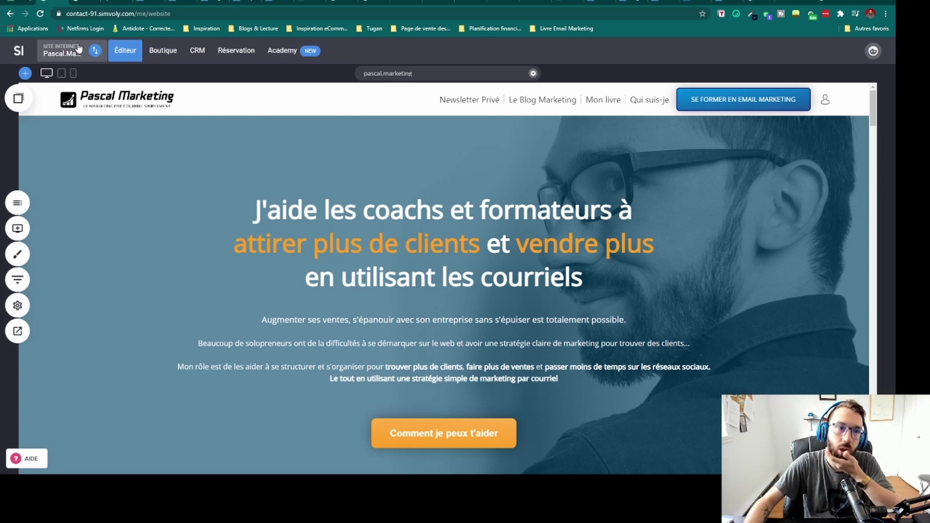
{"action": "left_click", "coordinate": [78, 48]}
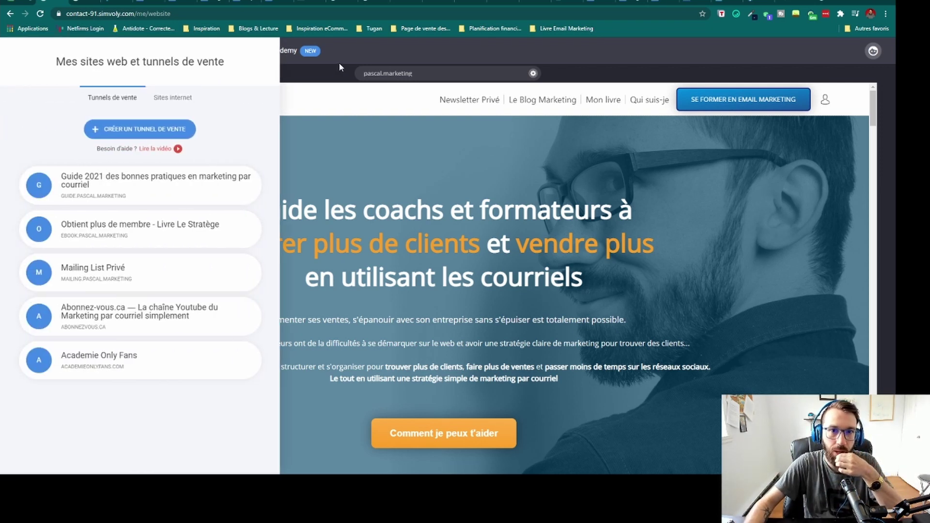
{"action": "left_click", "coordinate": [352, 48]}
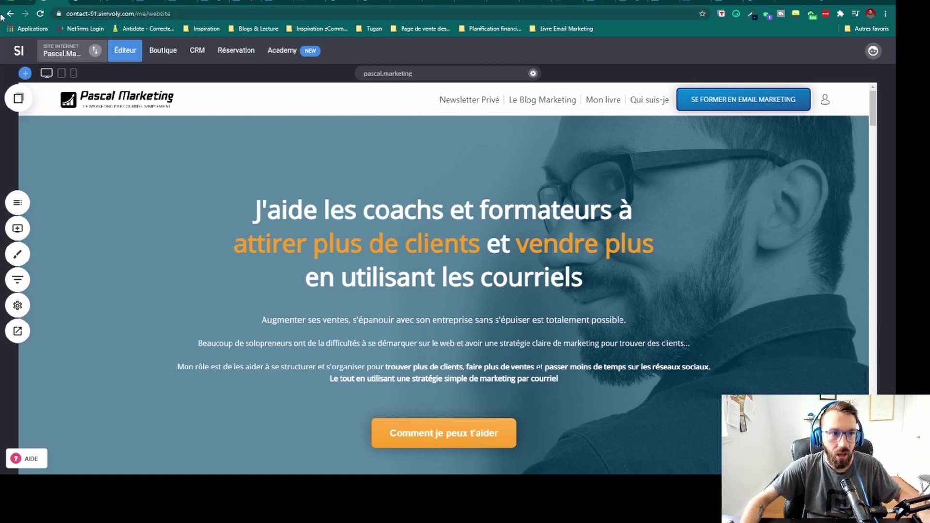
{"action": "left_click", "coordinate": [95, 50]}
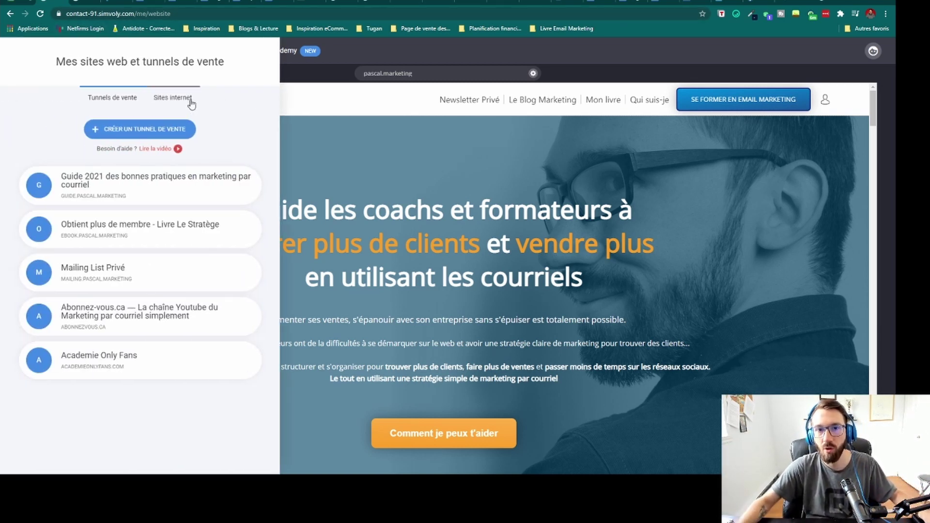
{"action": "left_click", "coordinate": [191, 102]}
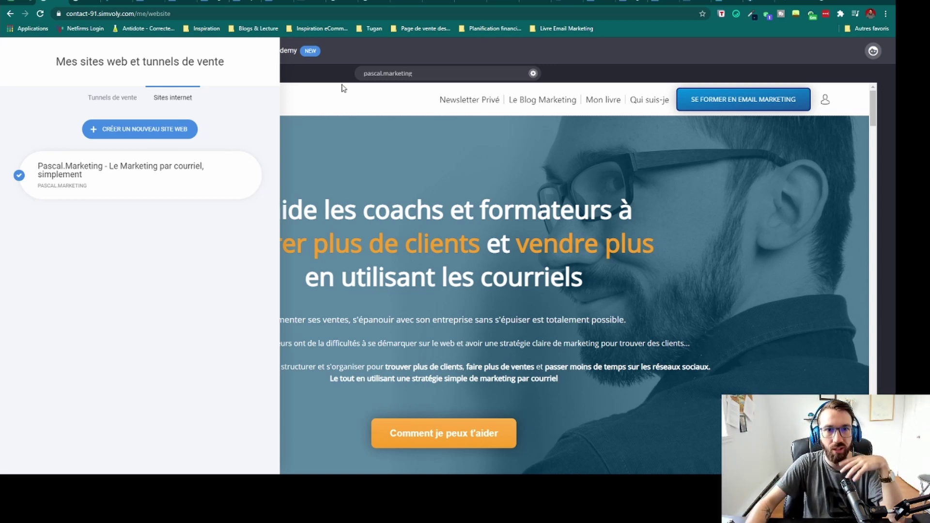
{"action": "left_click", "coordinate": [111, 95]}
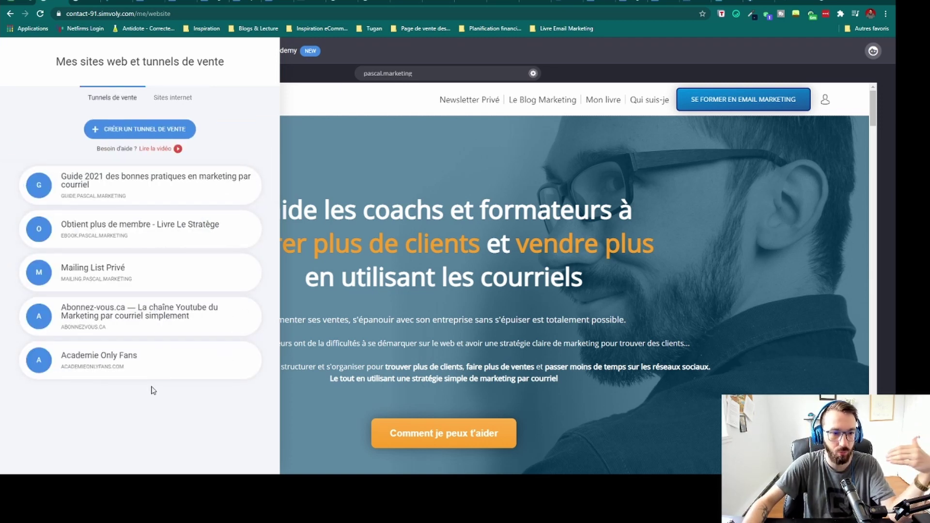
{"action": "left_click", "coordinate": [183, 100]}
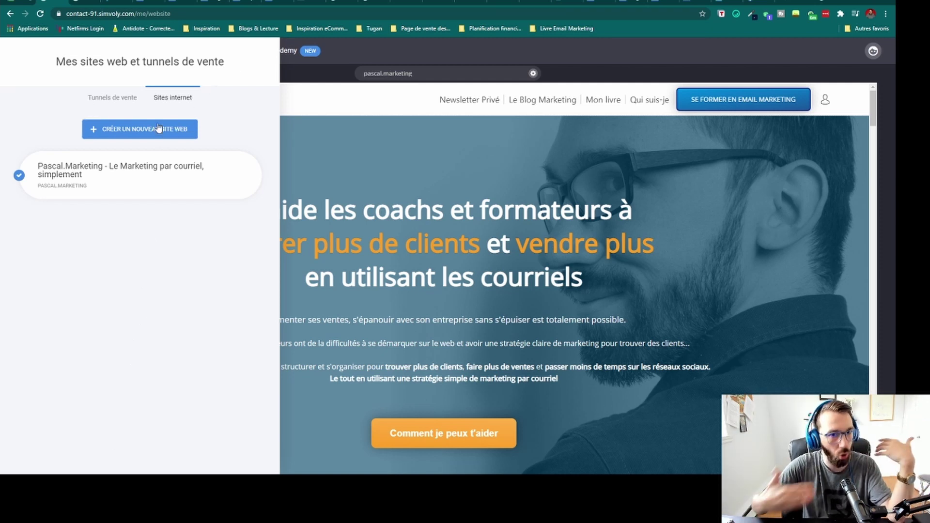
{"action": "left_click", "coordinate": [351, 98]}
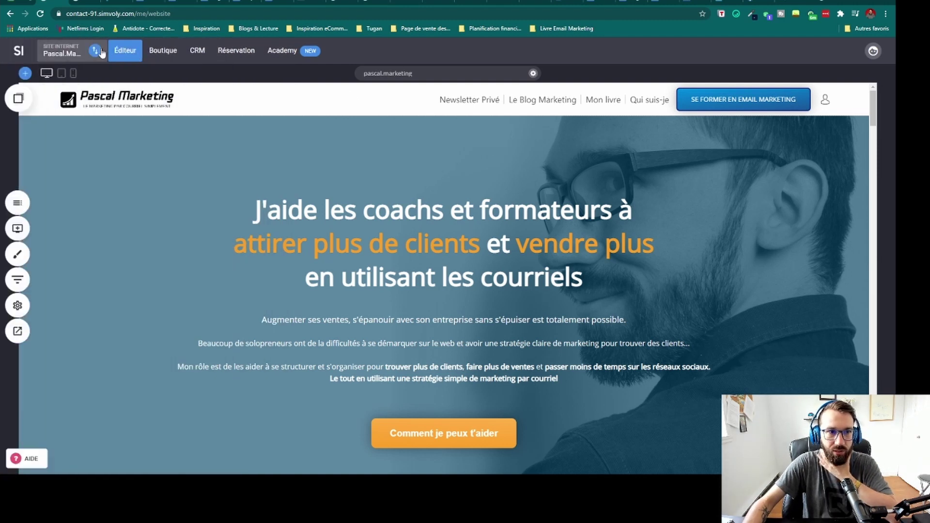
{"action": "left_click", "coordinate": [97, 52]}
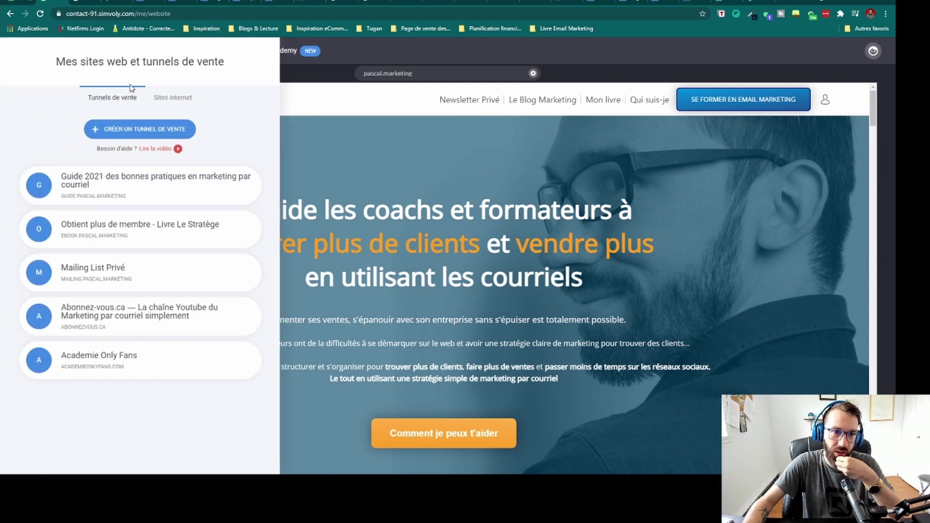
{"action": "left_click", "coordinate": [162, 99]}
{"action": "left_click", "coordinate": [317, 101]}
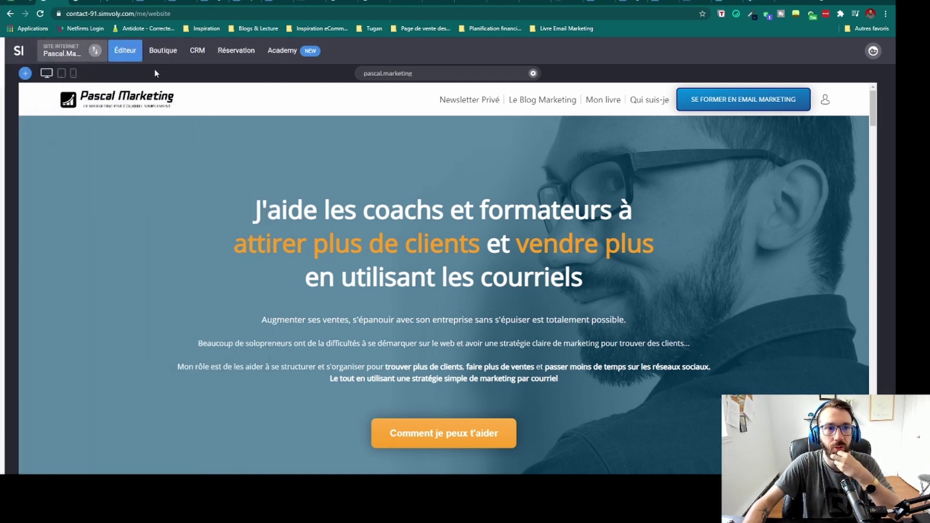
{"action": "left_click", "coordinate": [86, 50]}
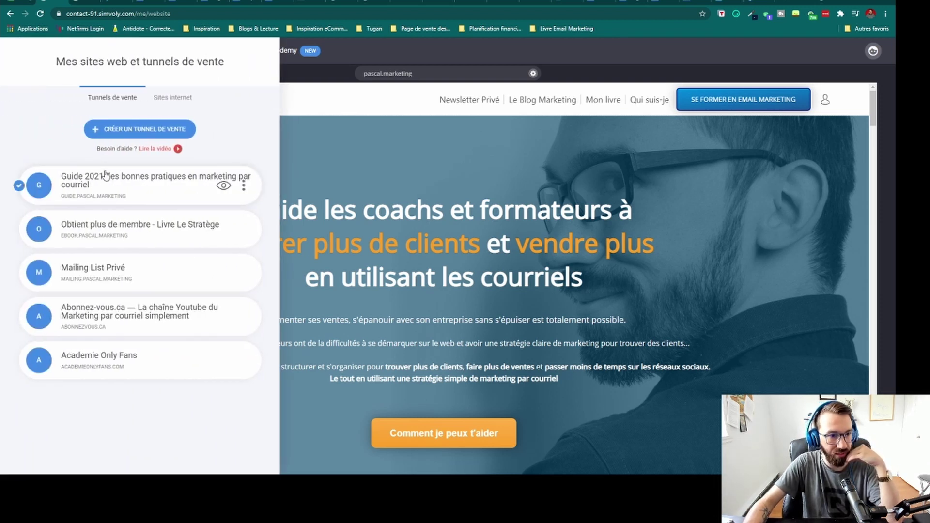
{"action": "left_click", "coordinate": [291, 93]}
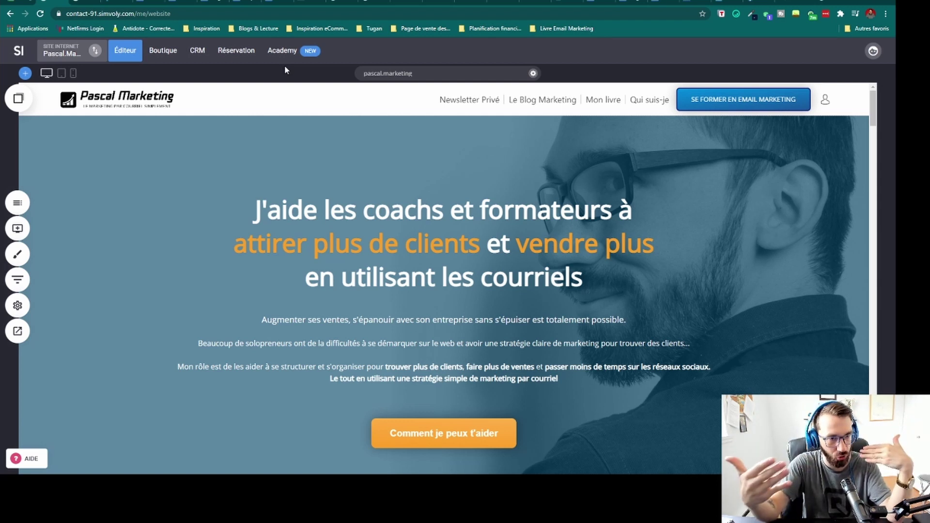
Switch from the website to the funnel "Guide 2021 des bonnes pratiques en marketing par courriel" and dismiss its controls to show the page editor.
{"action": "left_click", "coordinate": [95, 50]}
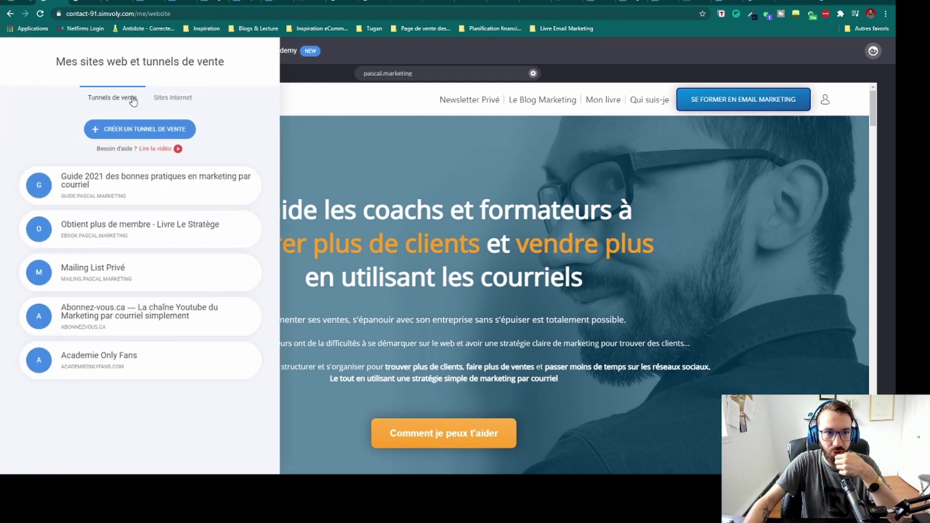
{"action": "left_click", "coordinate": [128, 189]}
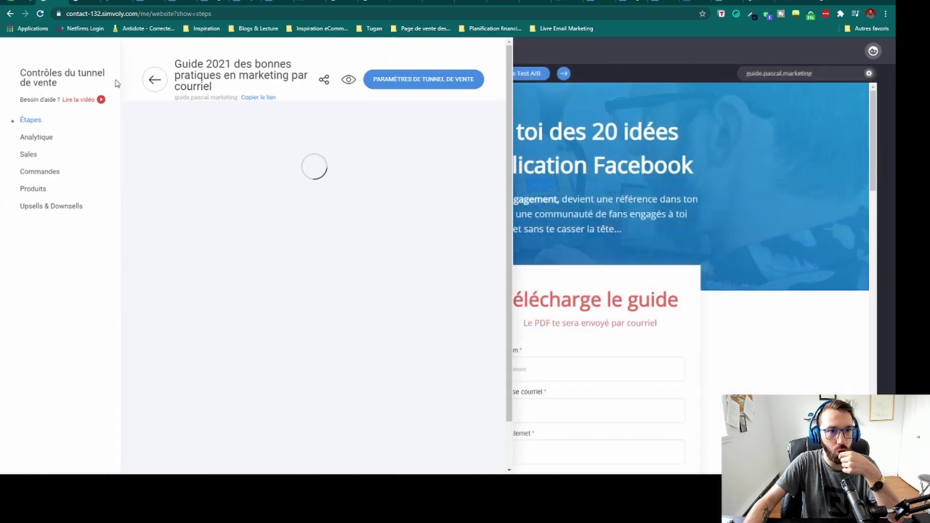
{"action": "key", "text": "Escape"}
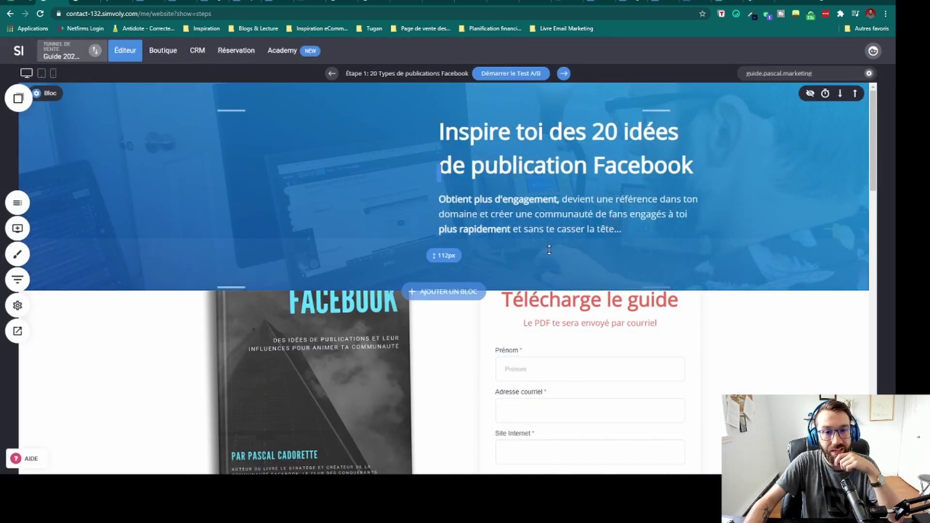
Look over the funnel's "20 Types de publications Facebook" page, from its headline and guide form to the testimonial section.
{"action": "scroll", "coordinate": [361, 311], "scroll_direction": "down", "scroll_amount": 1}
{"action": "scroll", "coordinate": [361, 311], "scroll_direction": "down", "scroll_amount": 2}
{"action": "scroll", "coordinate": [364, 293], "scroll_direction": "up", "scroll_amount": 3}
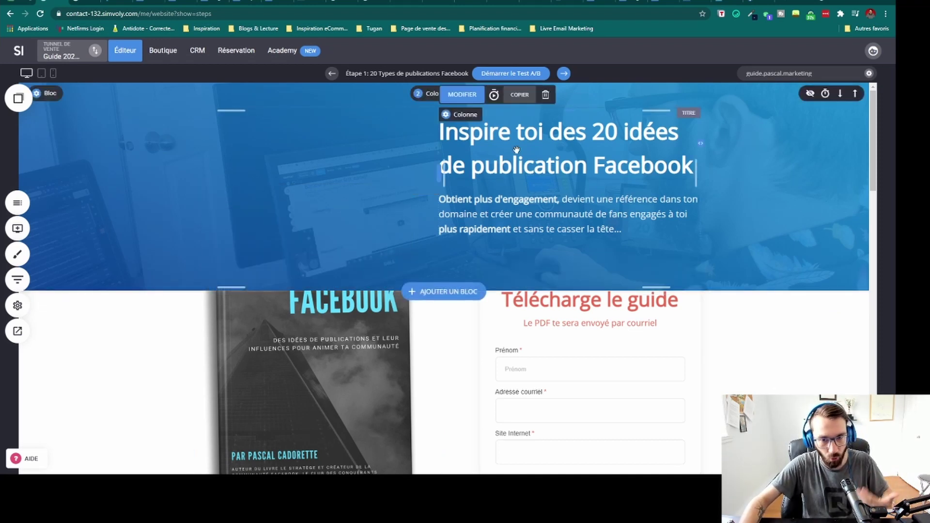
{"action": "scroll", "coordinate": [307, 291], "scroll_direction": "down", "scroll_amount": 8}
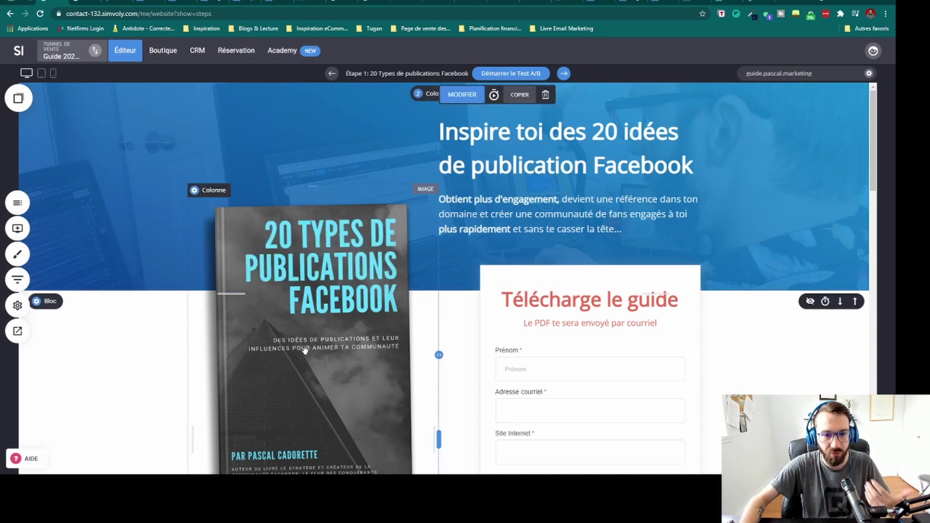
{"action": "scroll", "coordinate": [306, 288], "scroll_direction": "down", "scroll_amount": 5}
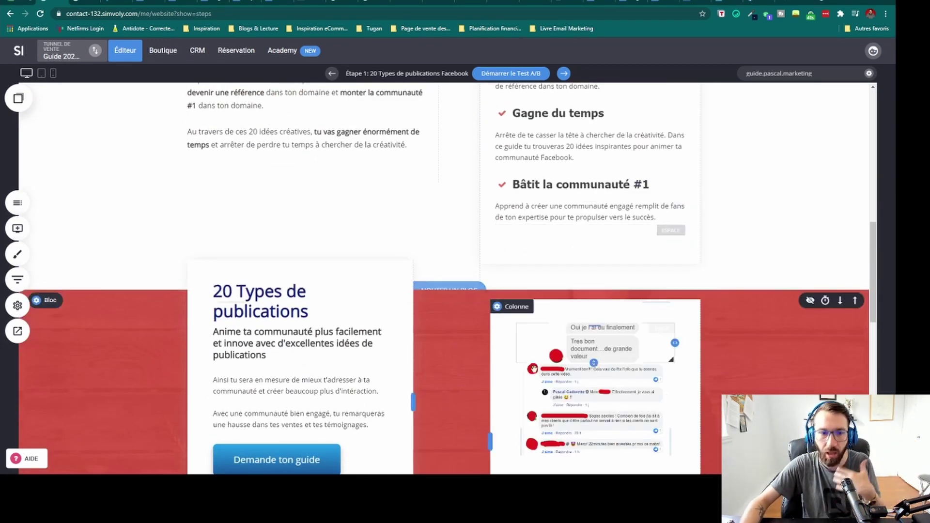
{"action": "scroll", "coordinate": [441, 449], "scroll_direction": "up", "scroll_amount": 11}
{"action": "scroll", "coordinate": [451, 438], "scroll_direction": "up", "scroll_amount": 1}
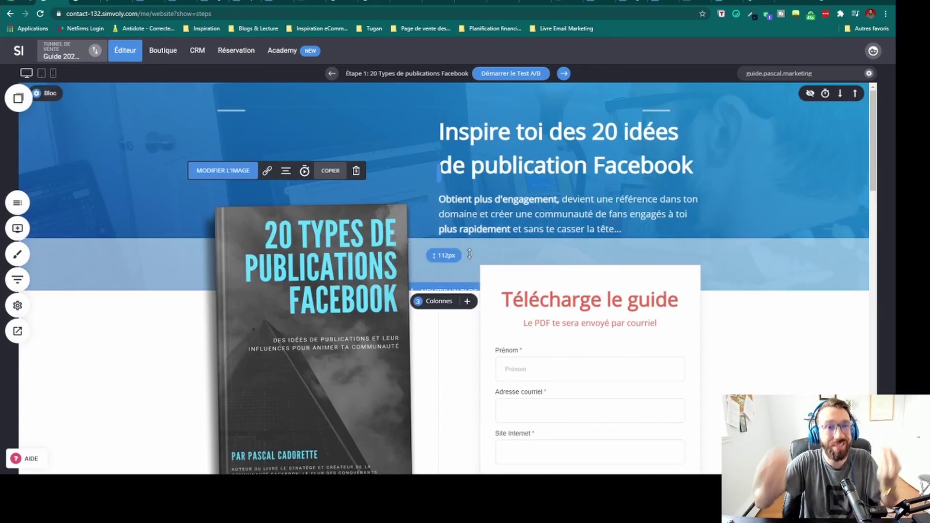
Switch from the funnel to the Pascal.Marketing website in the editor.
{"action": "left_click", "coordinate": [95, 51]}
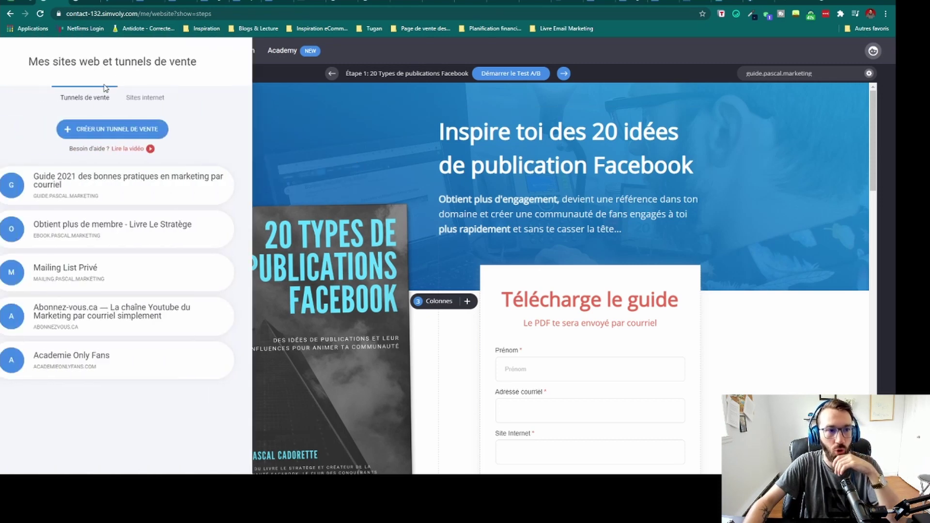
{"action": "left_click", "coordinate": [172, 97]}
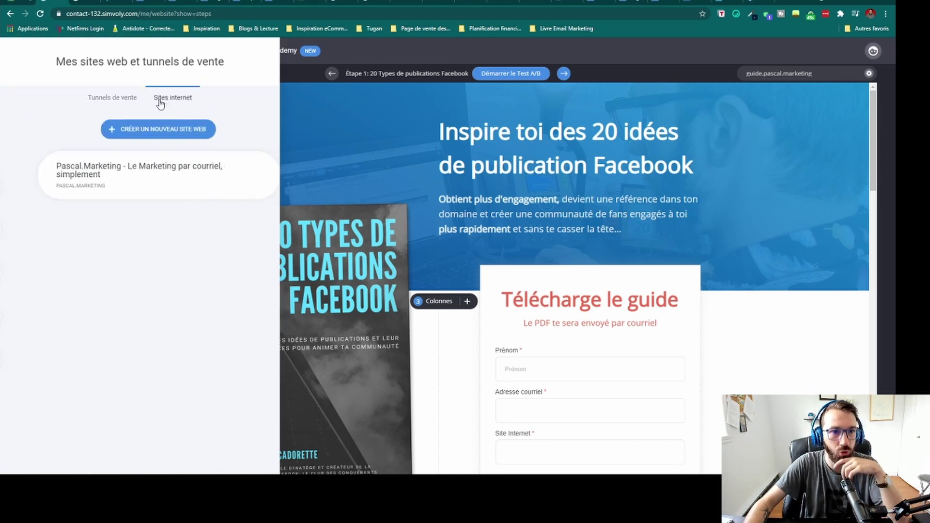
{"action": "left_click", "coordinate": [145, 183]}
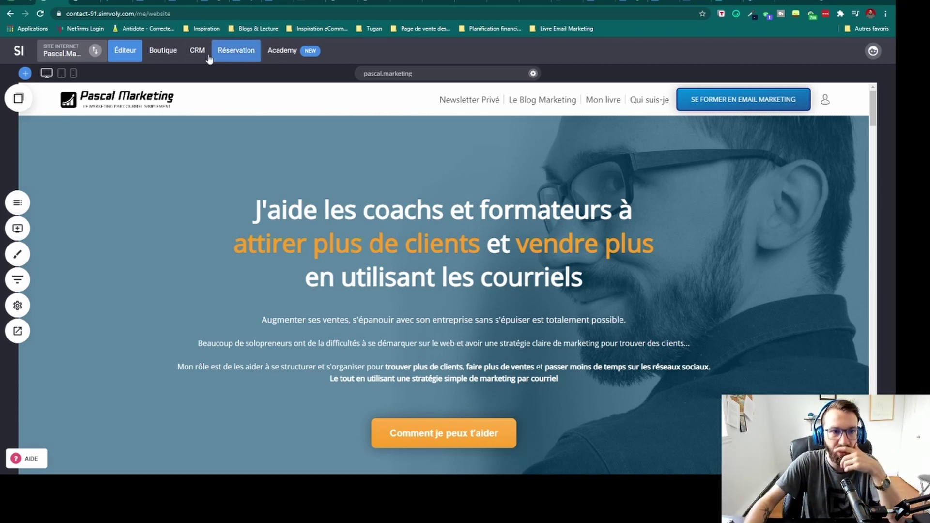
Review the shop's dashboard, orders, products, discounts and settings, and return to the website editor.
{"action": "left_click", "coordinate": [180, 52]}
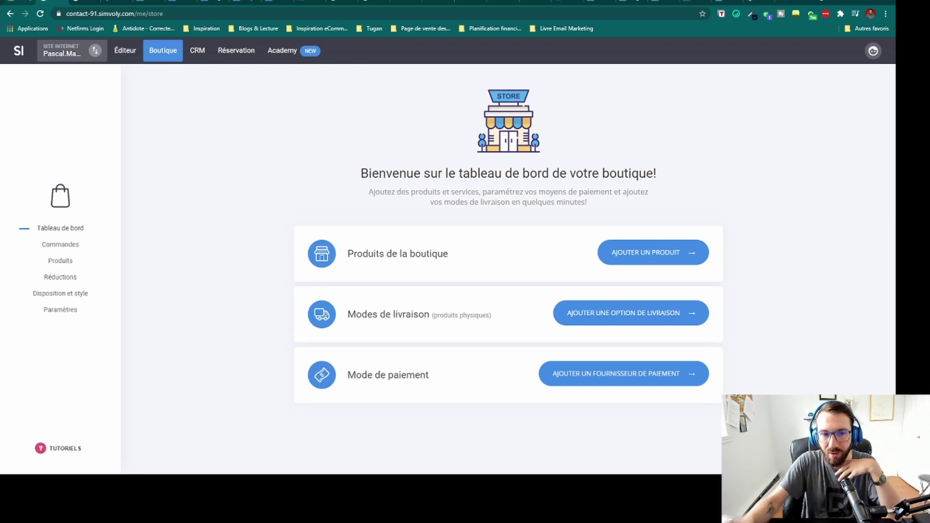
{"action": "left_click", "coordinate": [58, 246]}
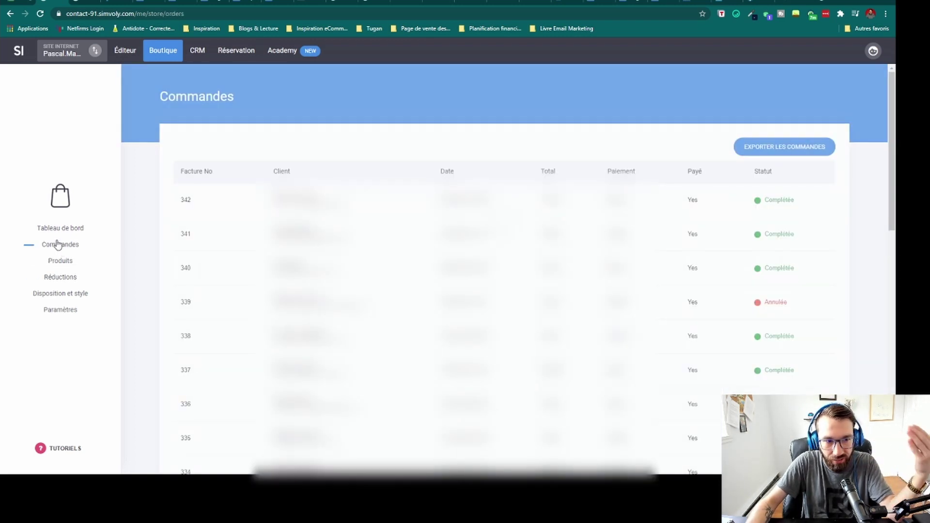
{"action": "left_click", "coordinate": [52, 262]}
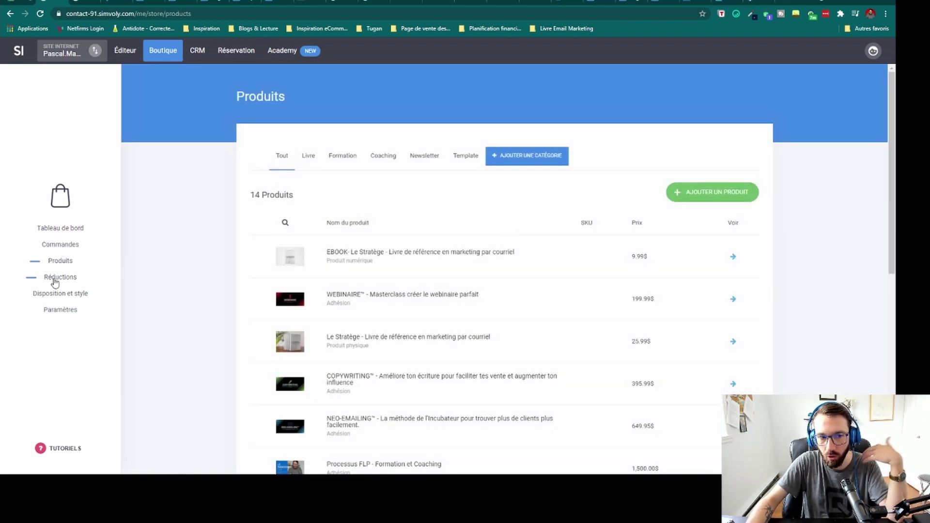
{"action": "left_click", "coordinate": [54, 279]}
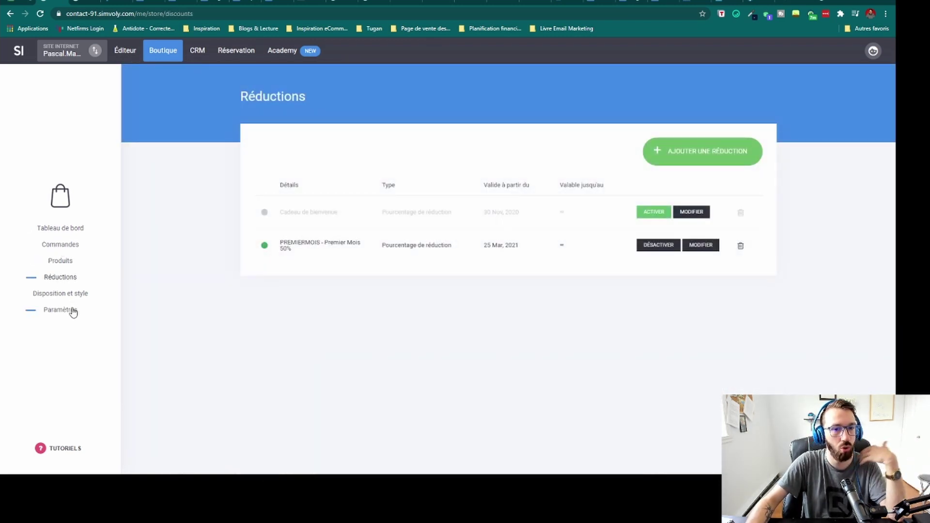
{"action": "left_click", "coordinate": [72, 311]}
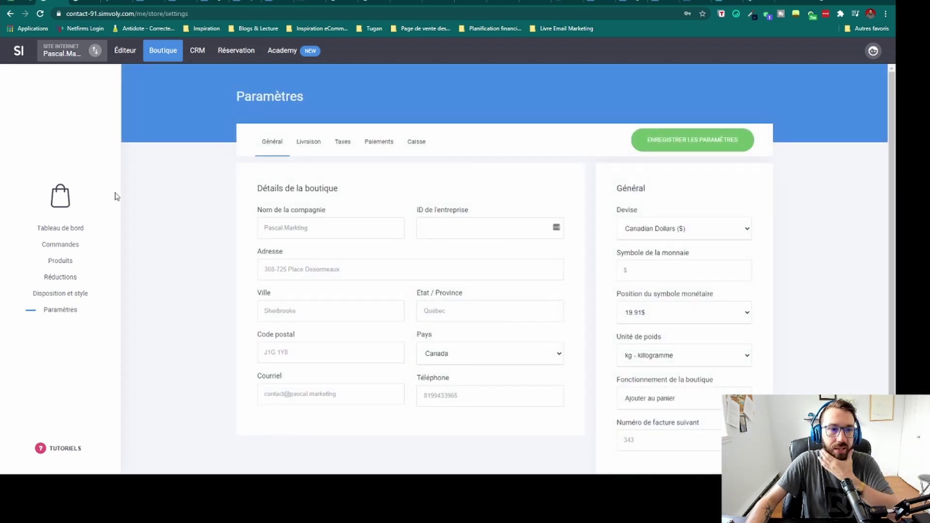
{"action": "left_click", "coordinate": [70, 235]}
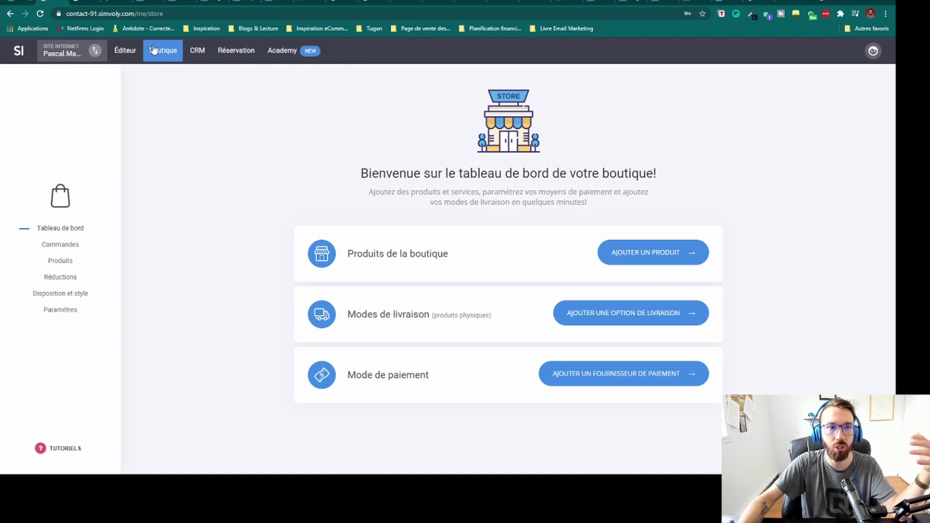
{"action": "left_click", "coordinate": [127, 50]}
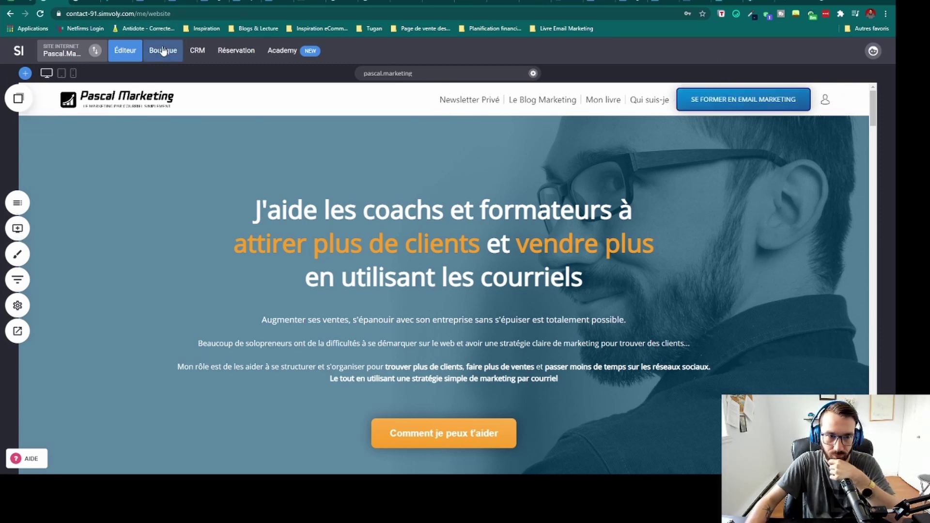
Open the CRM and look through the full contact list and the submitted forms.
{"action": "left_click", "coordinate": [202, 53]}
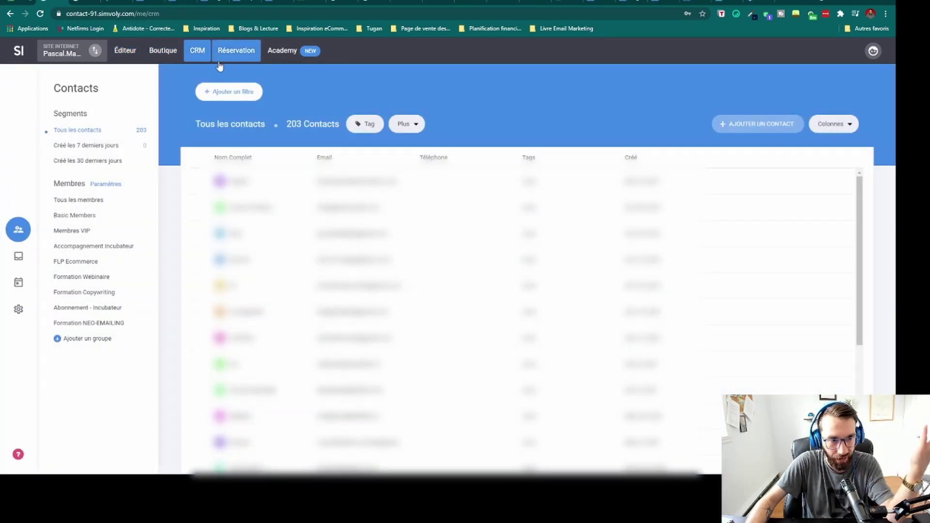
{"action": "scroll", "coordinate": [235, 184], "scroll_direction": "down", "scroll_amount": 5}
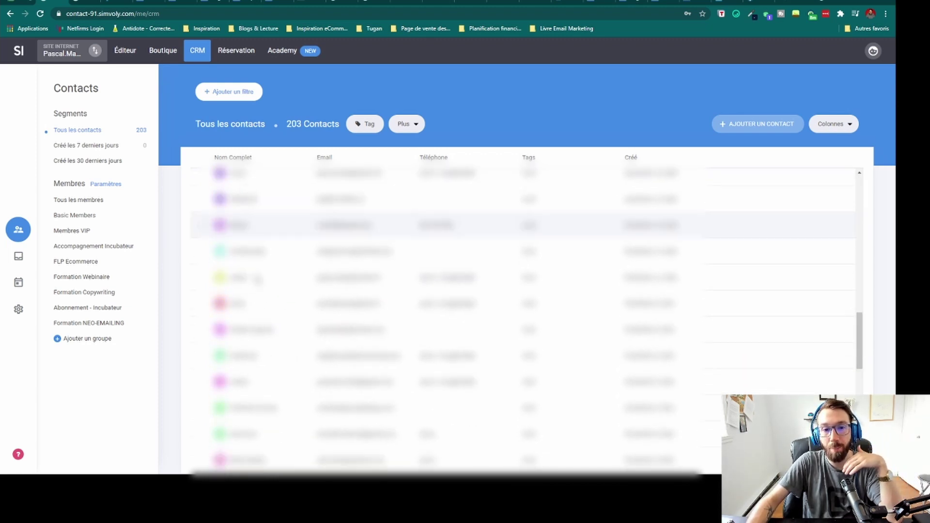
{"action": "scroll", "coordinate": [436, 204], "scroll_direction": "up", "scroll_amount": 5}
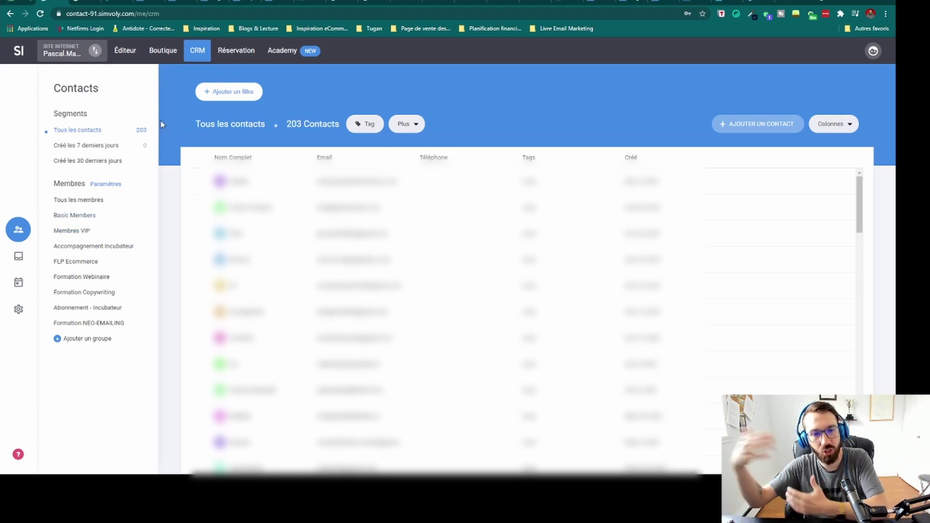
{"action": "left_click", "coordinate": [22, 255]}
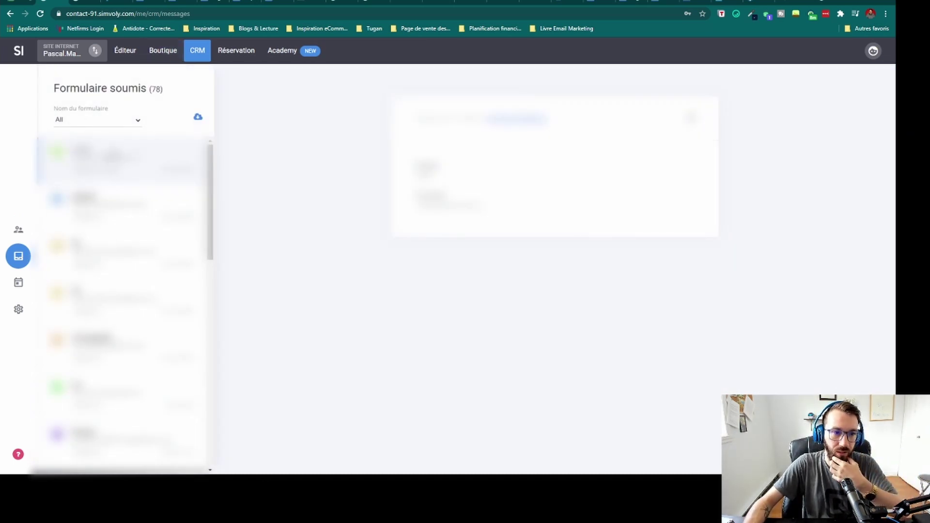
{"action": "scroll", "coordinate": [121, 242], "scroll_direction": "down", "scroll_amount": 5}
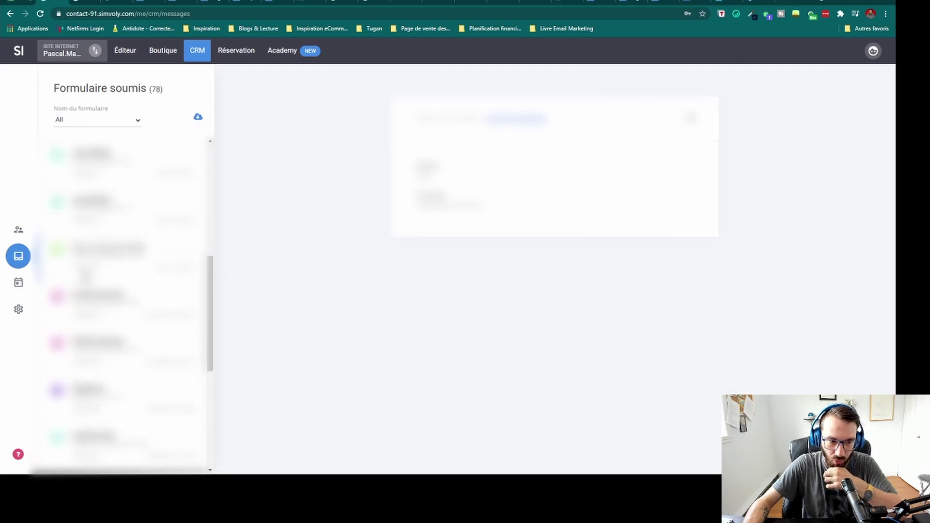
View the CRM's bookings and appointments section and its customer property settings.
{"action": "left_click", "coordinate": [24, 287]}
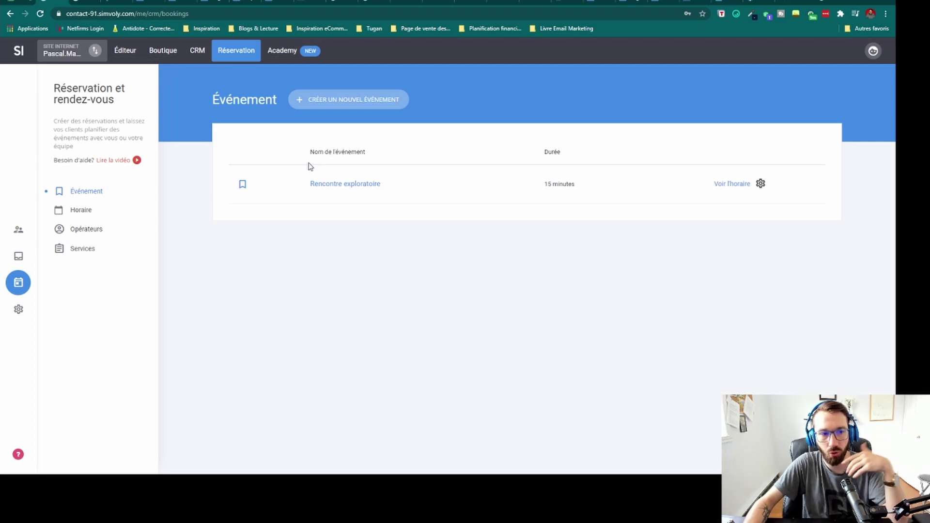
{"action": "left_click", "coordinate": [18, 310]}
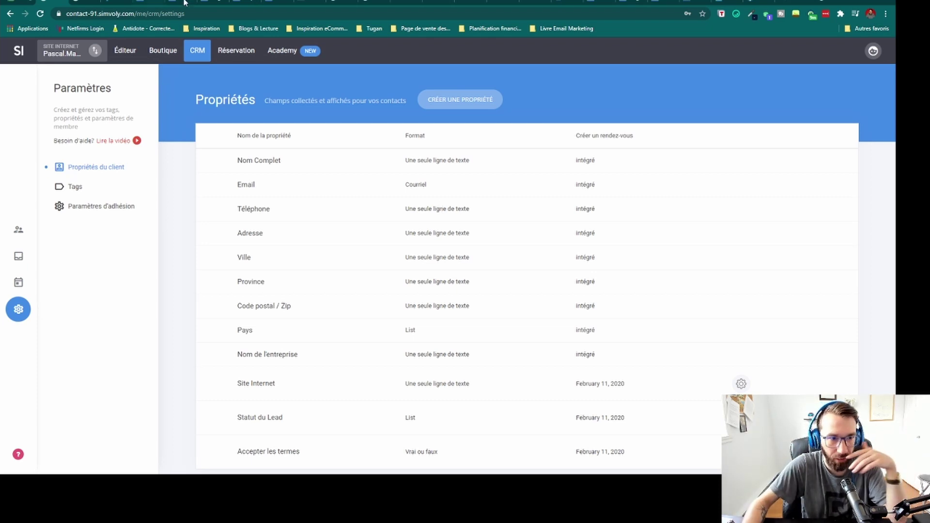
Compare opening the event bookings directly with reaching them through the CRM, ending on the bookings page.
{"action": "left_click", "coordinate": [227, 55]}
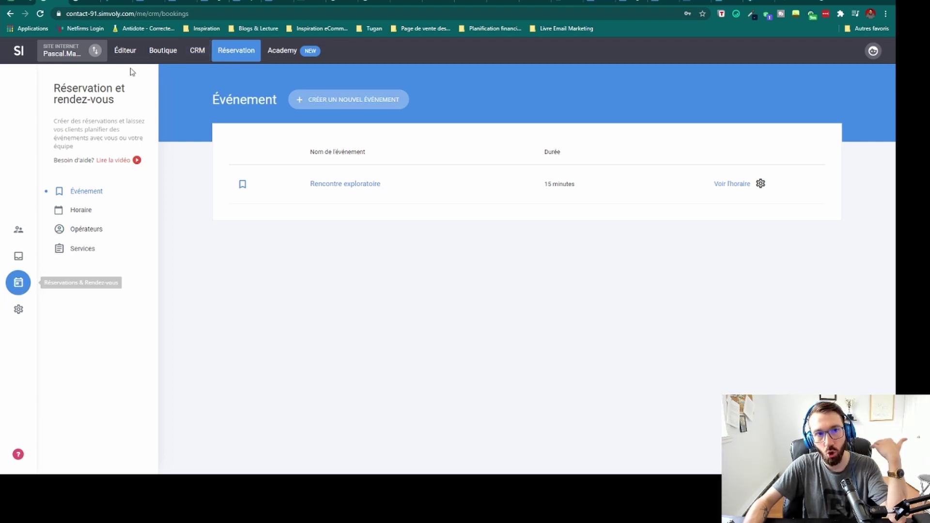
{"action": "left_click", "coordinate": [193, 54]}
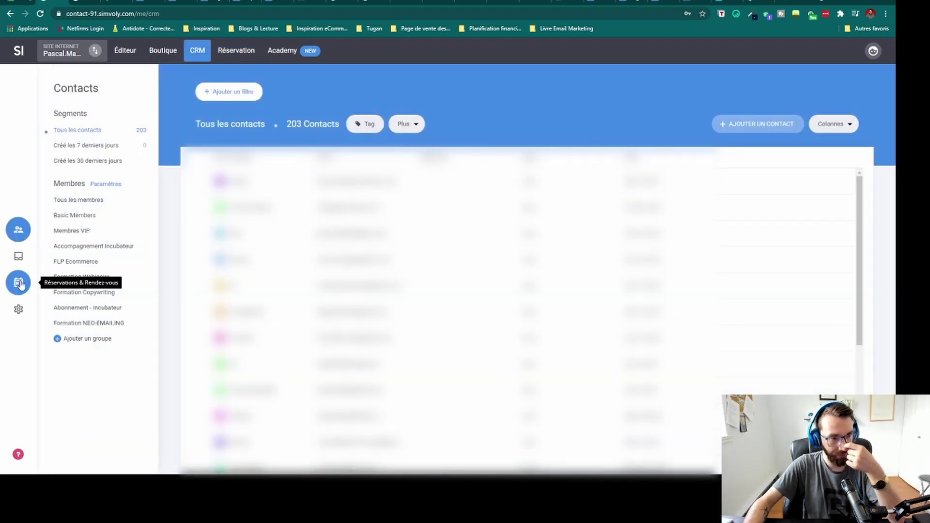
{"action": "left_click", "coordinate": [19, 284]}
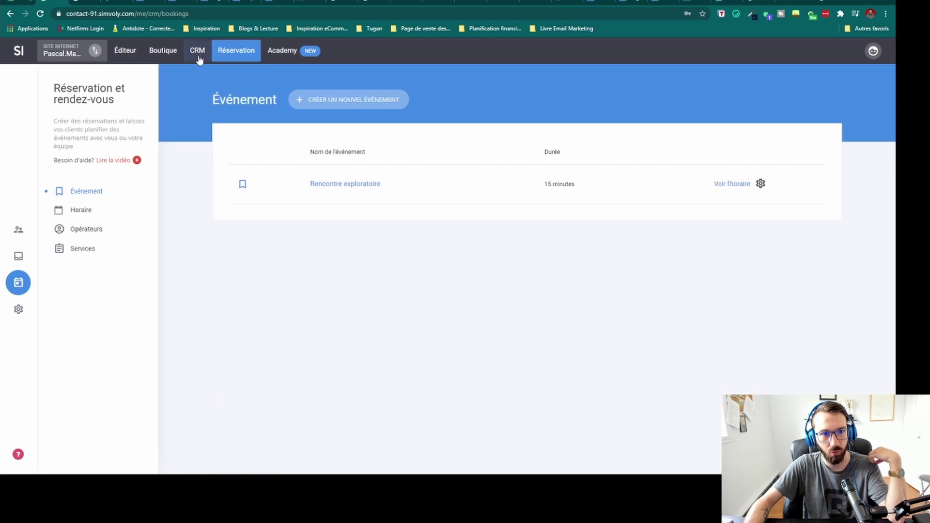
{"action": "left_click", "coordinate": [199, 56]}
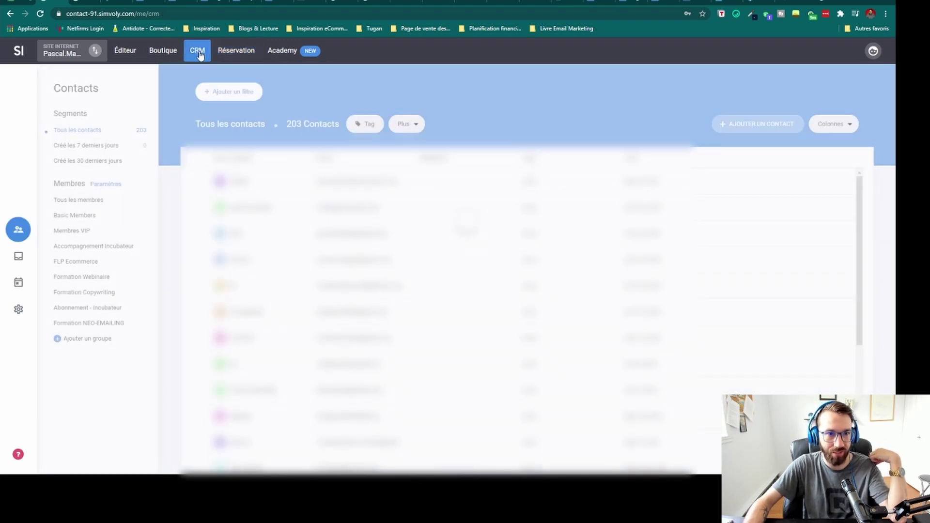
{"action": "left_click", "coordinate": [19, 286]}
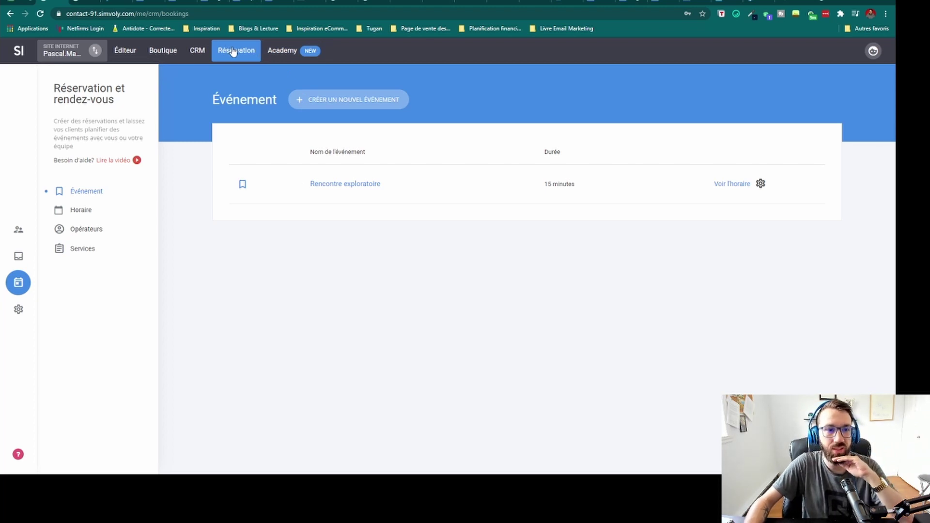
{"action": "left_click", "coordinate": [198, 50]}
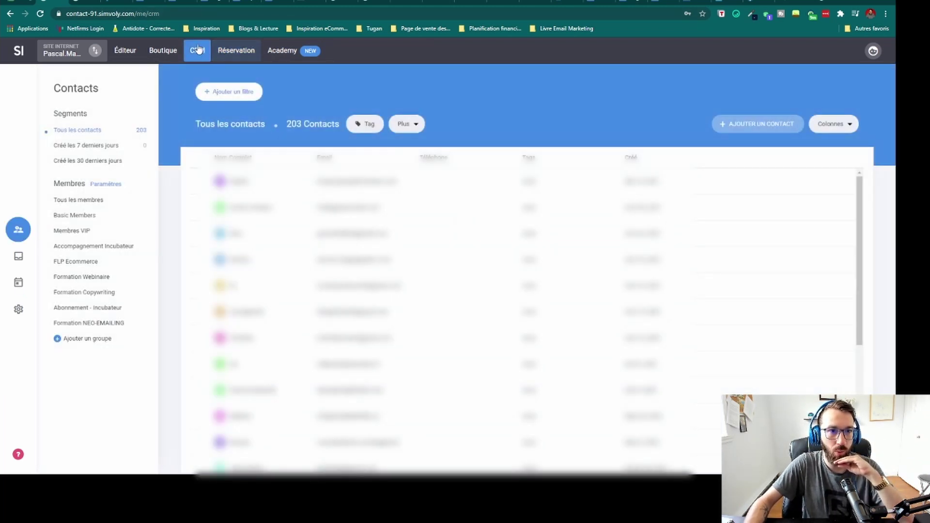
{"action": "left_click", "coordinate": [18, 283]}
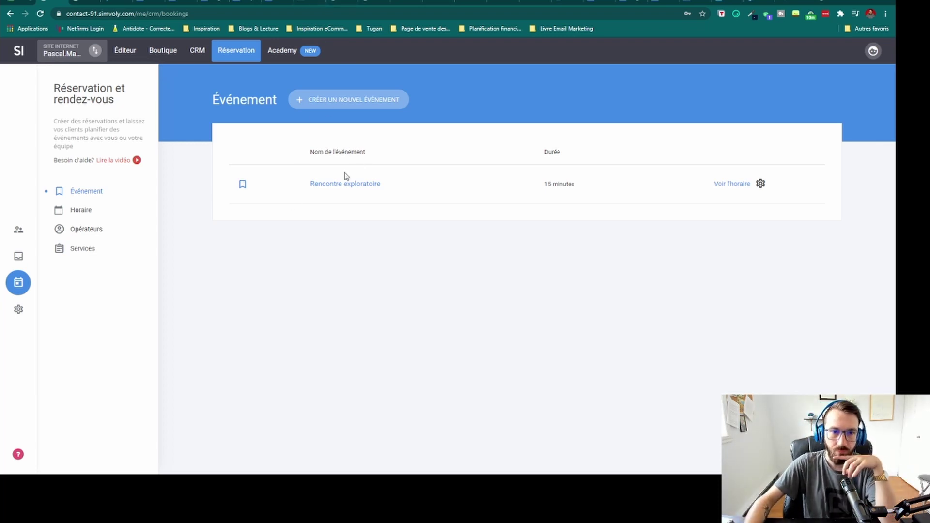
Open the Academy and skim its training page from start to end.
{"action": "left_click", "coordinate": [281, 53]}
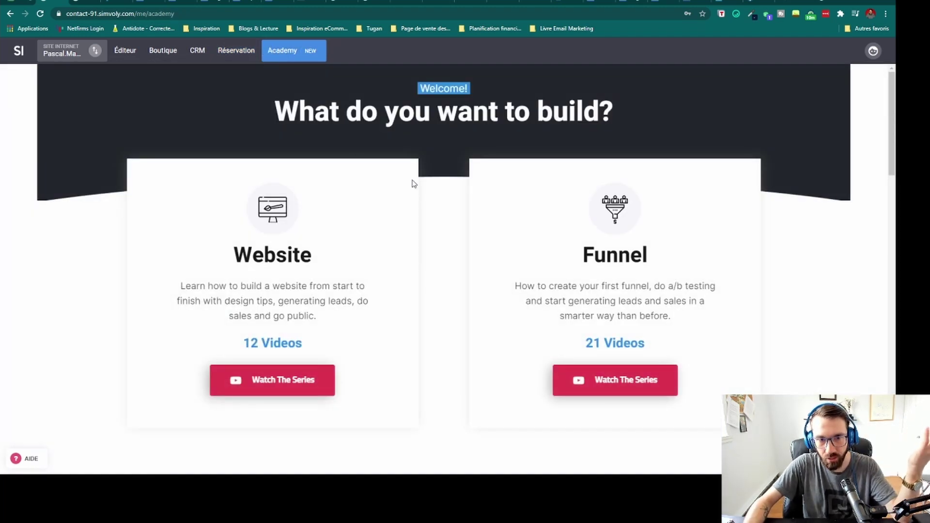
{"action": "scroll", "coordinate": [417, 181], "scroll_direction": "down", "scroll_amount": 20}
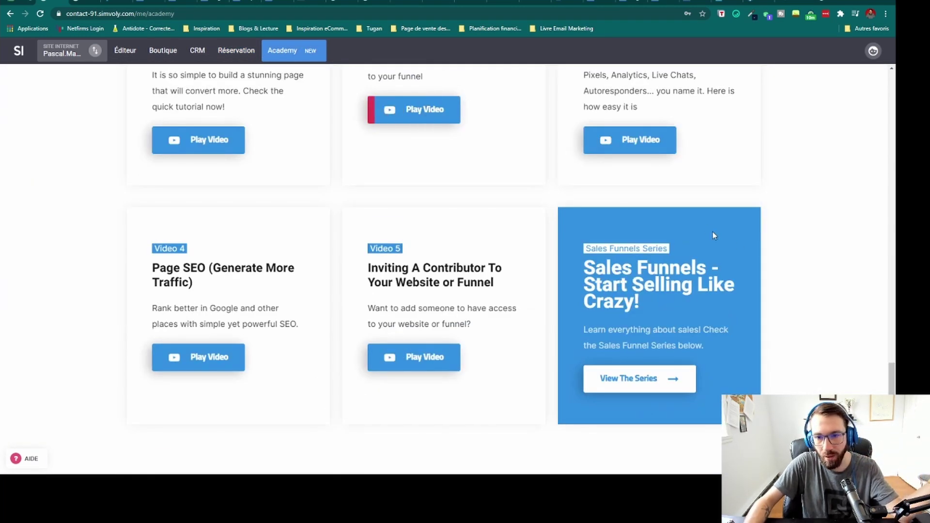
{"action": "scroll", "coordinate": [714, 236], "scroll_direction": "up", "scroll_amount": 20}
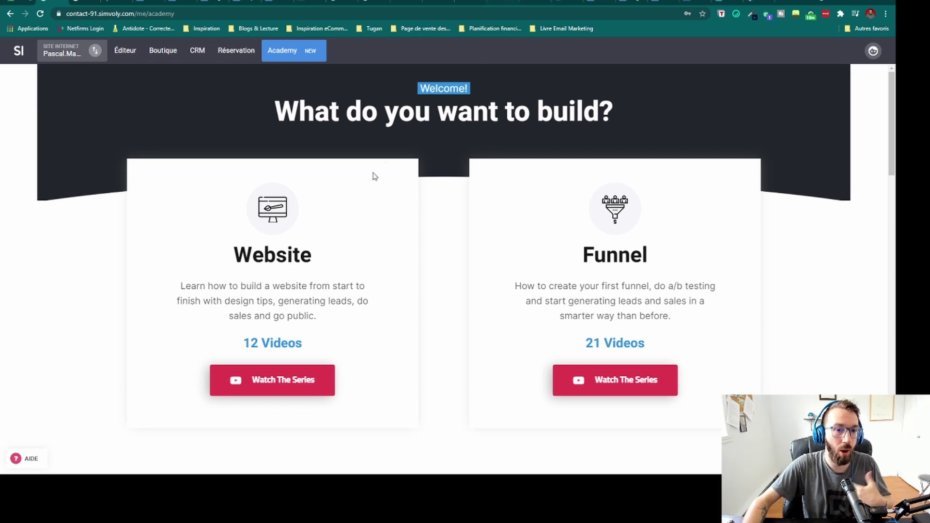
Examine the Academy's Website, Funnel and membership series and its quick tutorial videos.
{"action": "scroll", "coordinate": [283, 226], "scroll_direction": "down", "scroll_amount": 1}
{"action": "left_click_drag", "start_coordinate": [235, 208], "coordinate": [324, 221]}
{"action": "left_click", "coordinate": [349, 227]}
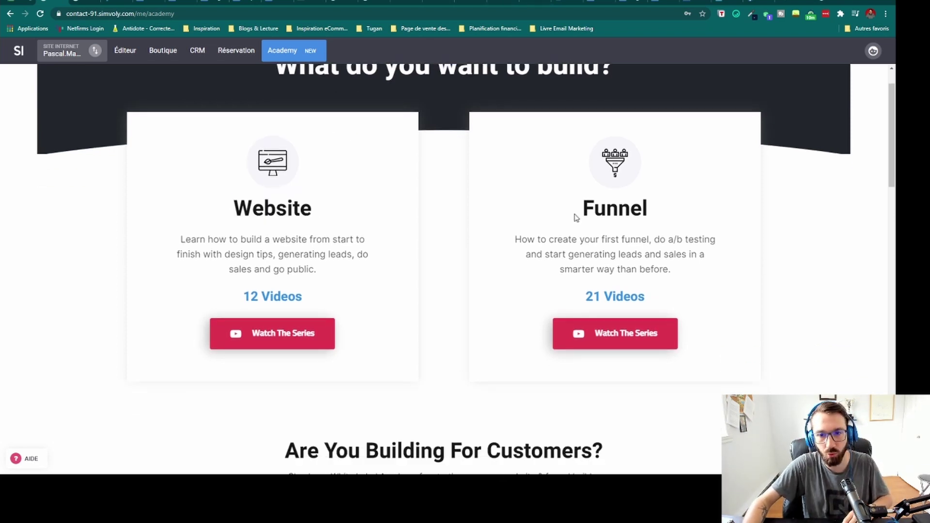
{"action": "left_click_drag", "start_coordinate": [576, 218], "coordinate": [708, 216]}
{"action": "scroll", "coordinate": [708, 218], "scroll_direction": "down", "scroll_amount": 6}
{"action": "left_click_drag", "start_coordinate": [641, 297], "coordinate": [457, 293]}
{"action": "scroll", "coordinate": [457, 292], "scroll_direction": "down", "scroll_amount": 7}
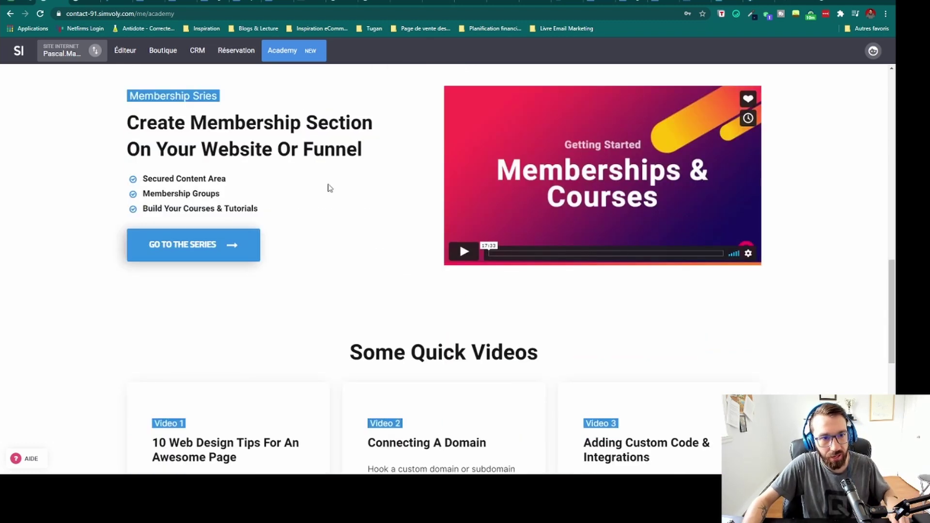
{"action": "left_click_drag", "start_coordinate": [363, 150], "coordinate": [126, 119]}
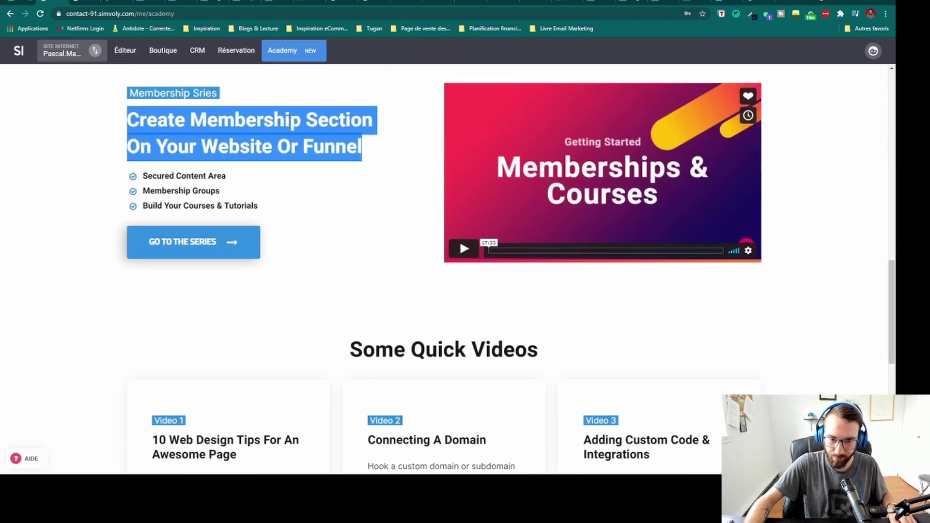
{"action": "scroll", "coordinate": [500, 208], "scroll_direction": "down", "scroll_amount": 6}
{"action": "scroll", "coordinate": [500, 207], "scroll_direction": "down", "scroll_amount": 3}
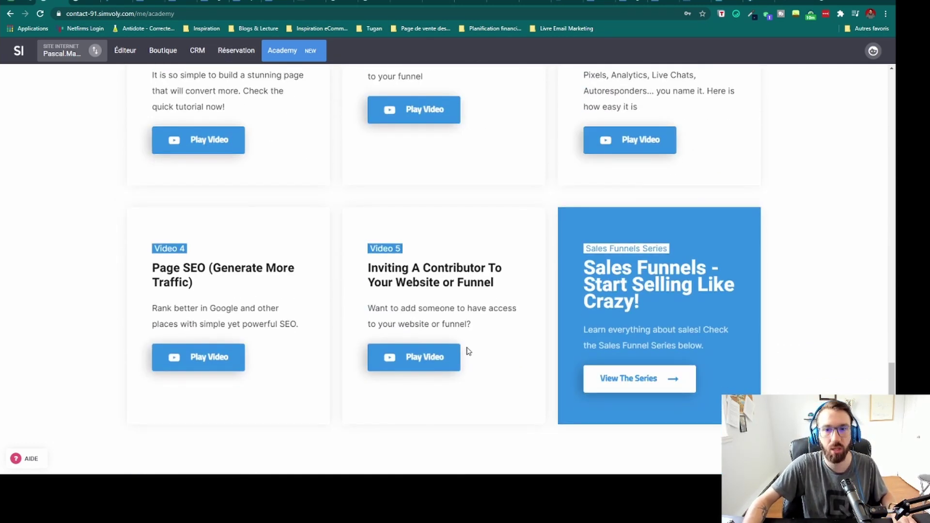
Review the Academy's Website, Funnel and White Label series along with the web design tips and membership sections.
{"action": "scroll", "coordinate": [470, 352], "scroll_direction": "up", "scroll_amount": 10}
{"action": "scroll", "coordinate": [470, 351], "scroll_direction": "up", "scroll_amount": 7}
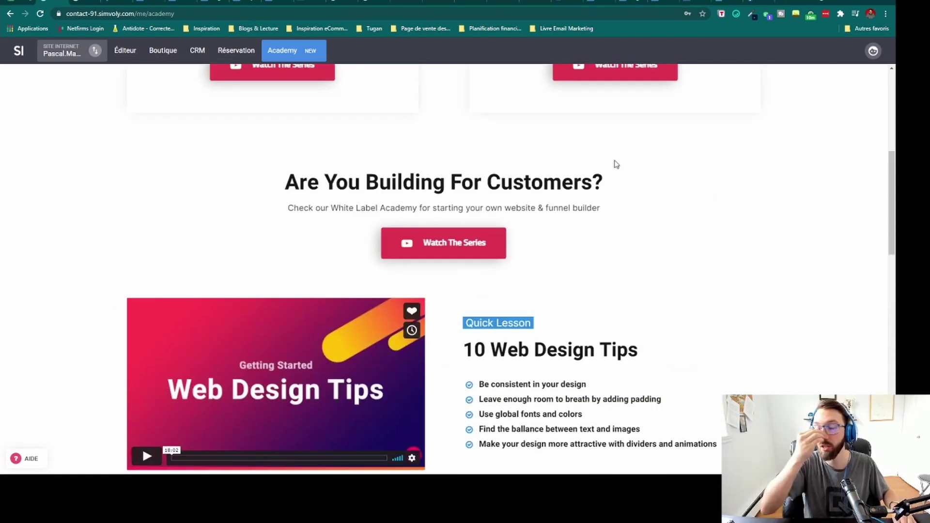
{"action": "scroll", "coordinate": [266, 212], "scroll_direction": "up", "scroll_amount": 6}
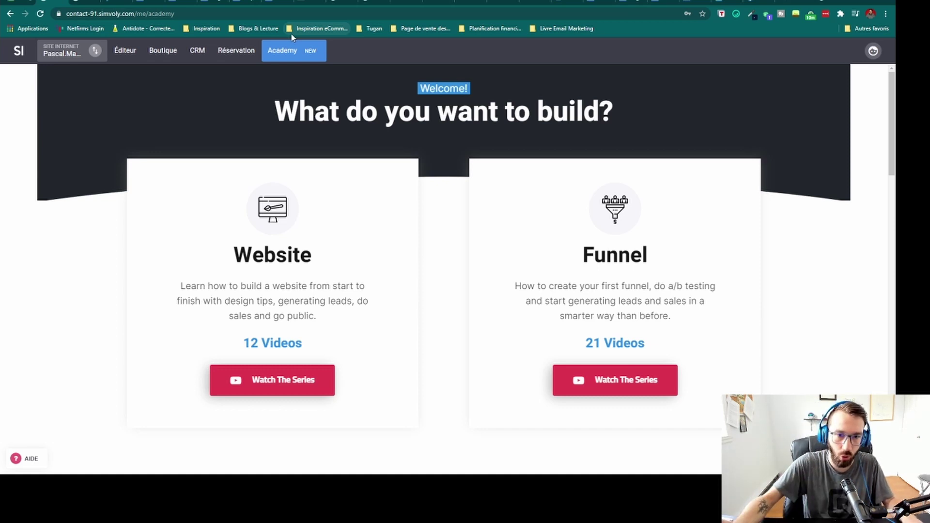
{"action": "scroll", "coordinate": [355, 233], "scroll_direction": "down", "scroll_amount": 5}
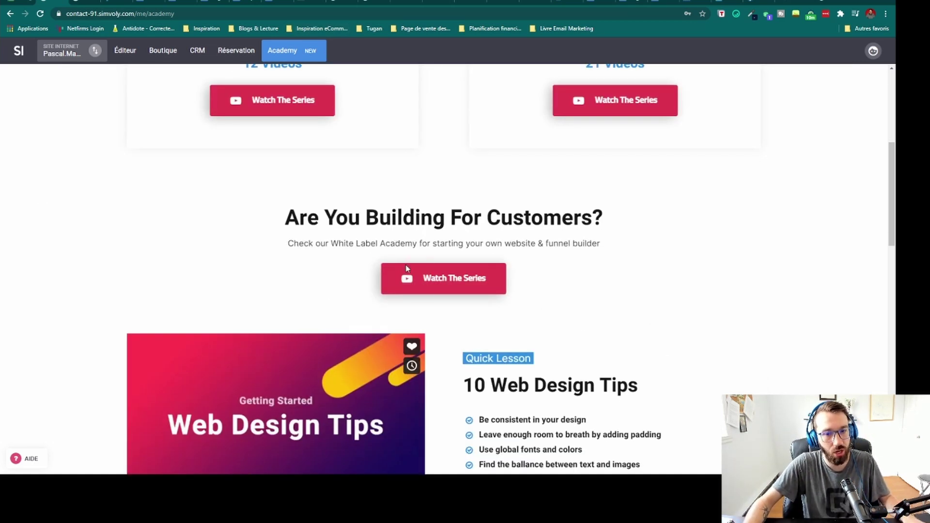
{"action": "scroll", "coordinate": [515, 264], "scroll_direction": "down", "scroll_amount": 5}
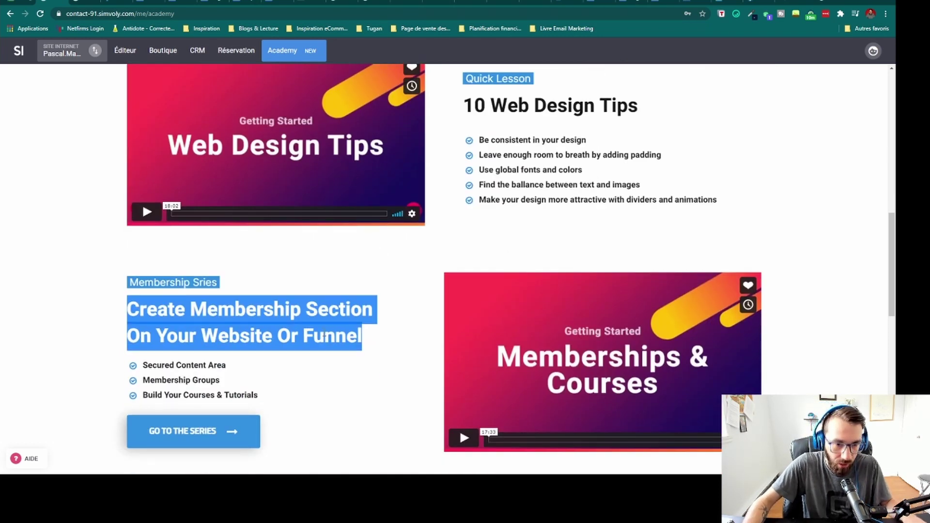
{"action": "left_click", "coordinate": [324, 336]}
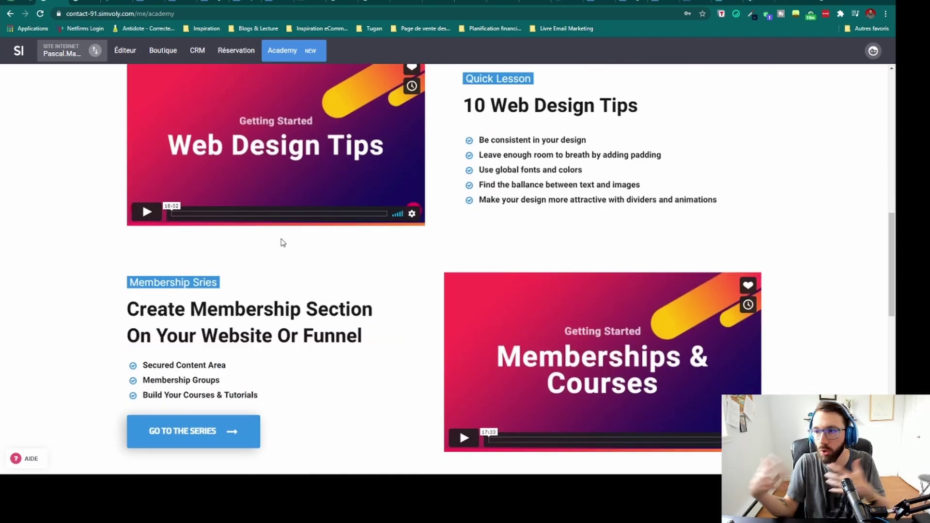
{"action": "scroll", "coordinate": [322, 265], "scroll_direction": "up", "scroll_amount": 8}
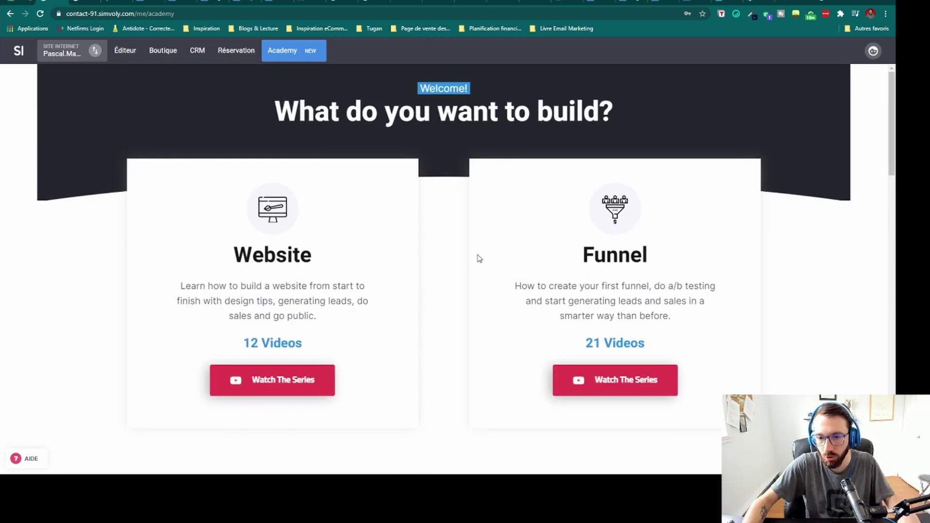
Skim the whole Academy page again, from the series choices through the lesson videos to Some Quick Videos.
{"action": "scroll", "coordinate": [494, 223], "scroll_direction": "down", "scroll_amount": 12}
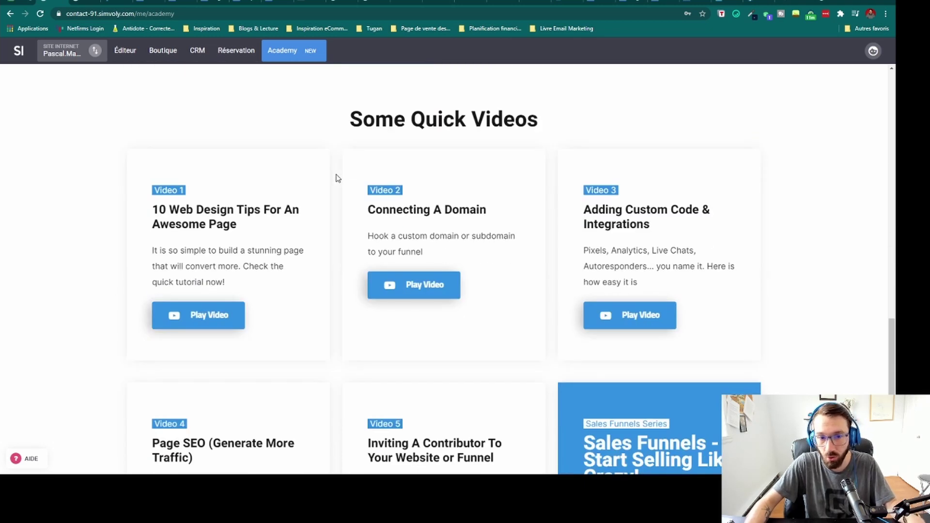
{"action": "scroll", "coordinate": [338, 178], "scroll_direction": "up", "scroll_amount": 12}
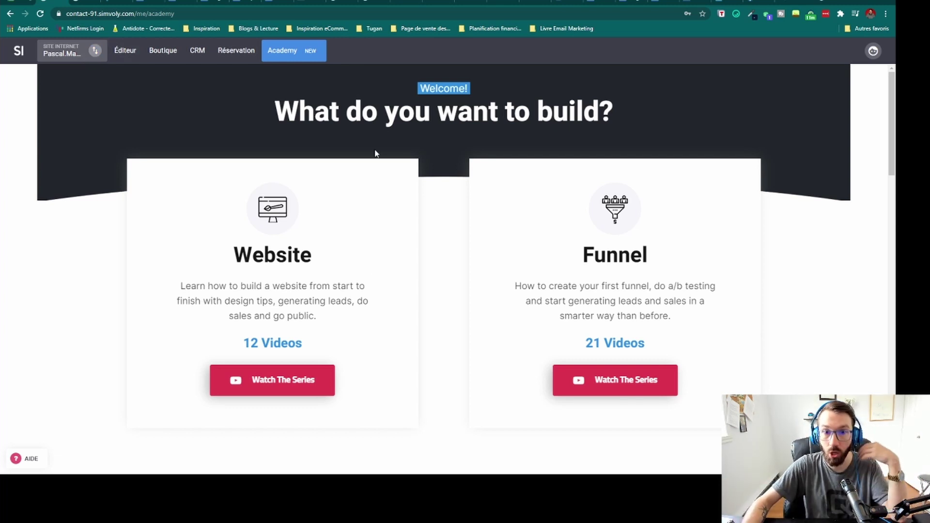
{"action": "scroll", "coordinate": [403, 166], "scroll_direction": "down", "scroll_amount": 6}
{"action": "scroll", "coordinate": [398, 162], "scroll_direction": "down", "scroll_amount": 2}
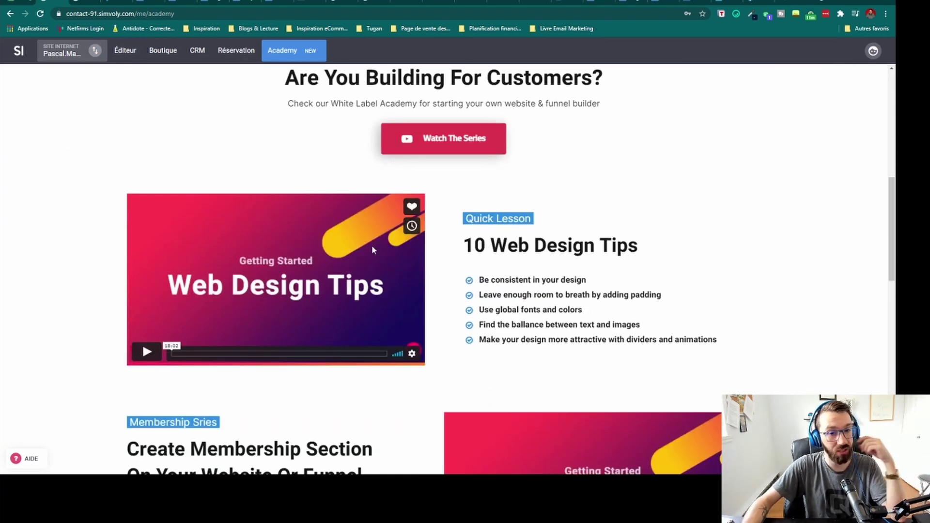
{"action": "scroll", "coordinate": [225, 285], "scroll_direction": "up", "scroll_amount": 6}
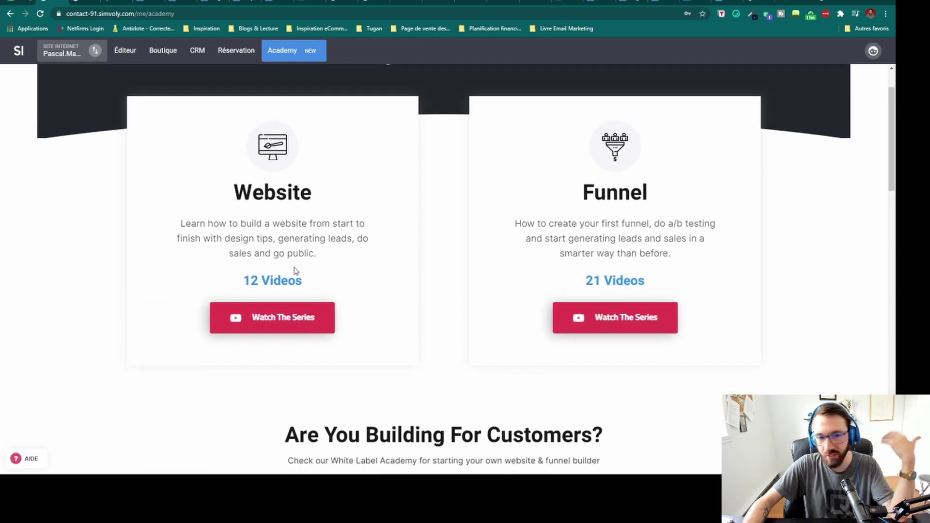
{"action": "scroll", "coordinate": [298, 269], "scroll_direction": "down", "scroll_amount": 13}
{"action": "scroll", "coordinate": [355, 234], "scroll_direction": "up", "scroll_amount": 6}
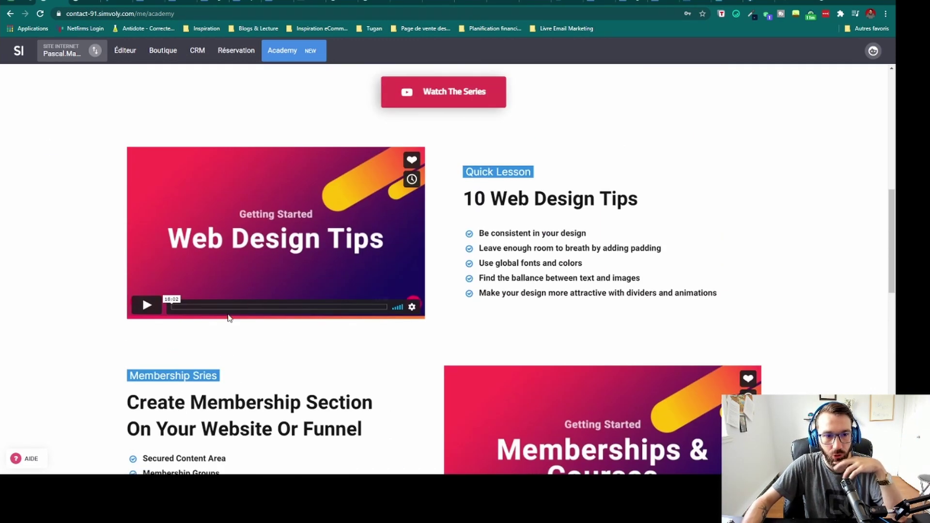
{"action": "scroll", "coordinate": [257, 293], "scroll_direction": "down", "scroll_amount": 5}
{"action": "scroll", "coordinate": [481, 296], "scroll_direction": "down", "scroll_amount": 7}
{"action": "scroll", "coordinate": [492, 271], "scroll_direction": "up", "scroll_amount": 5}
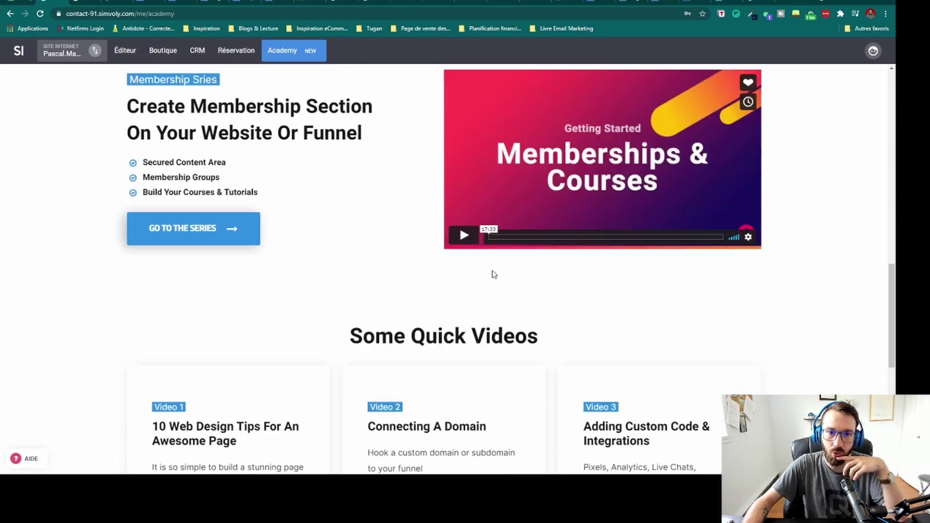
{"action": "scroll", "coordinate": [581, 218], "scroll_direction": "down", "scroll_amount": 8}
{"action": "scroll", "coordinate": [389, 334], "scroll_direction": "up", "scroll_amount": 15}
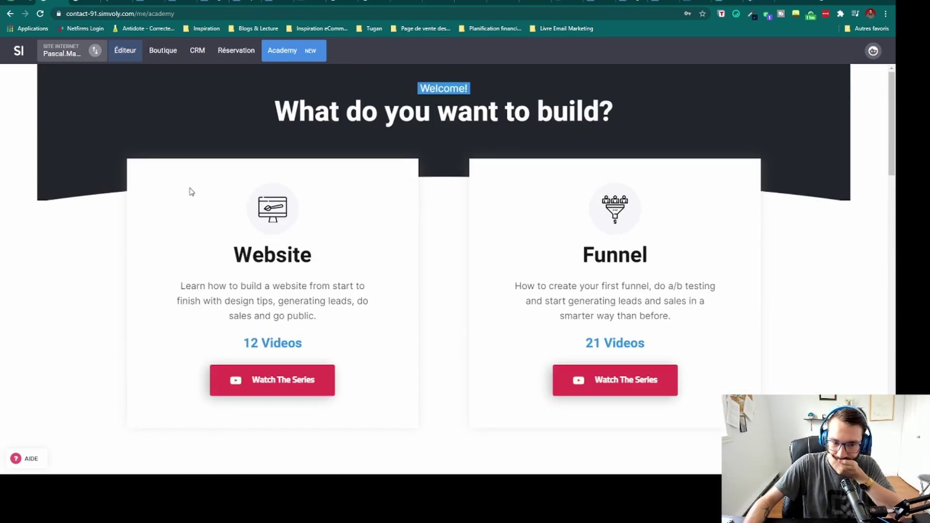
Leave the Academy for the project dashboard and compare the account menu's Tableau de bord and Paramètres du compte destinations.
{"action": "left_click", "coordinate": [25, 54]}
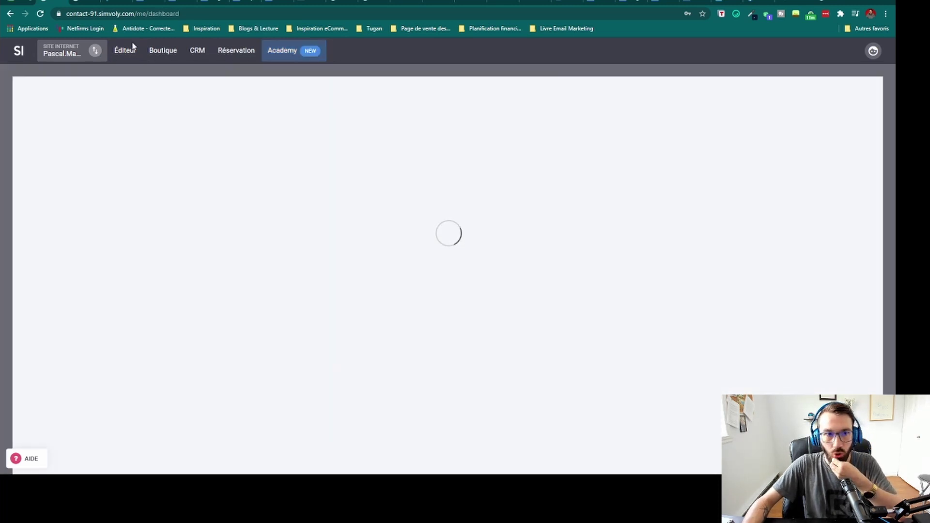
{"action": "left_click", "coordinate": [872, 52]}
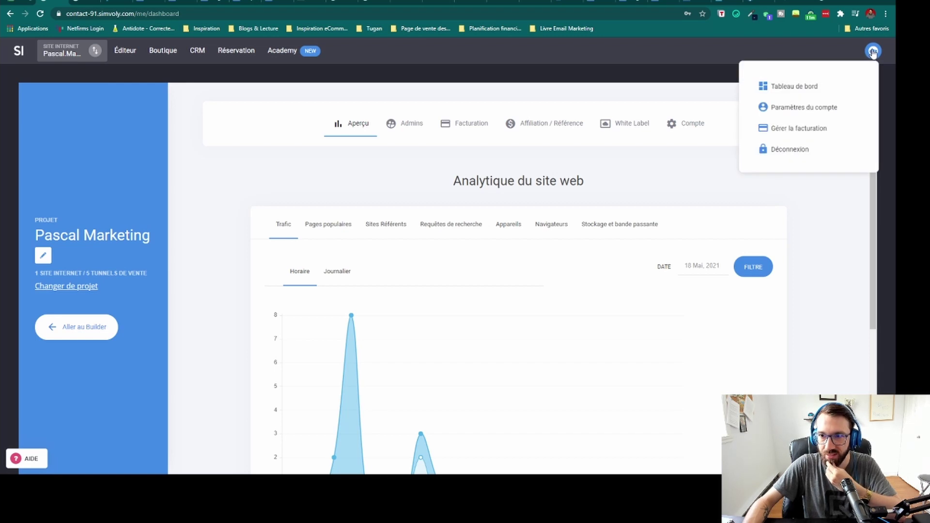
{"action": "left_click", "coordinate": [843, 87]}
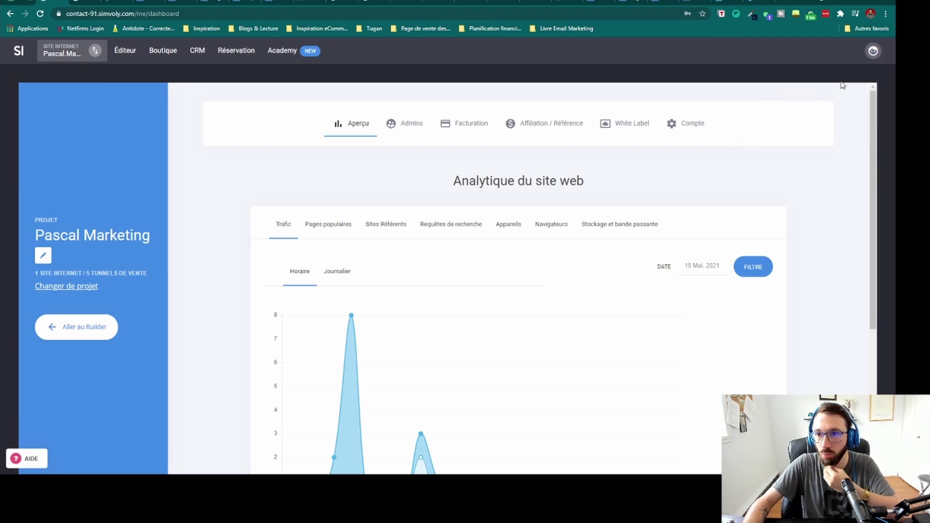
{"action": "left_click", "coordinate": [873, 51]}
{"action": "left_click", "coordinate": [820, 107]}
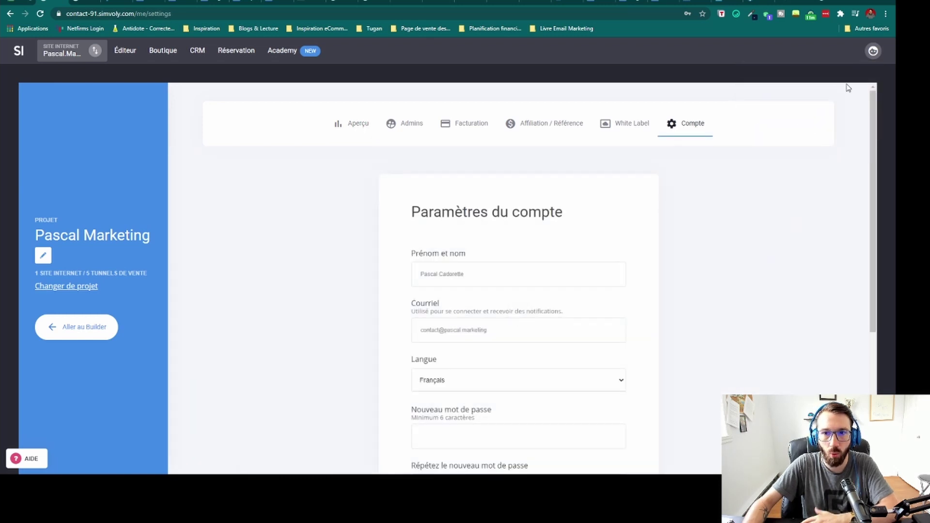
{"action": "left_click", "coordinate": [873, 52]}
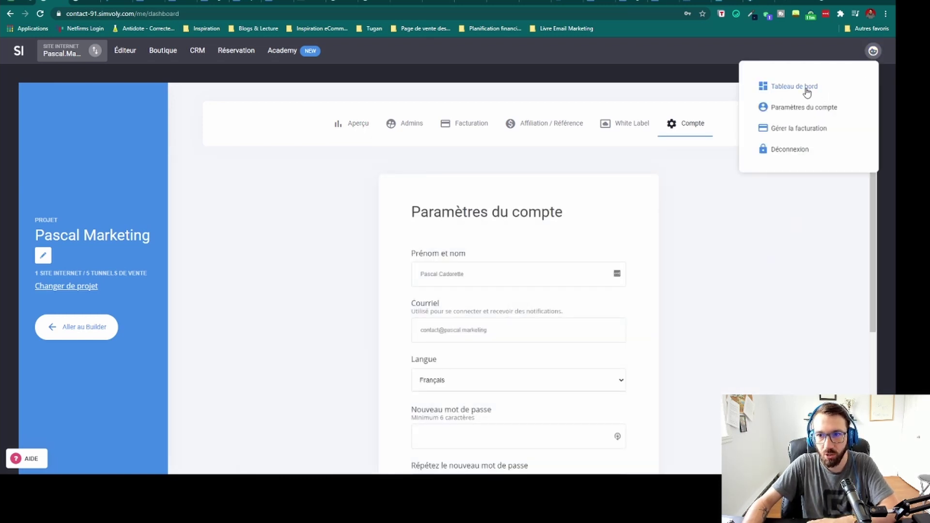
{"action": "left_click", "coordinate": [807, 92]}
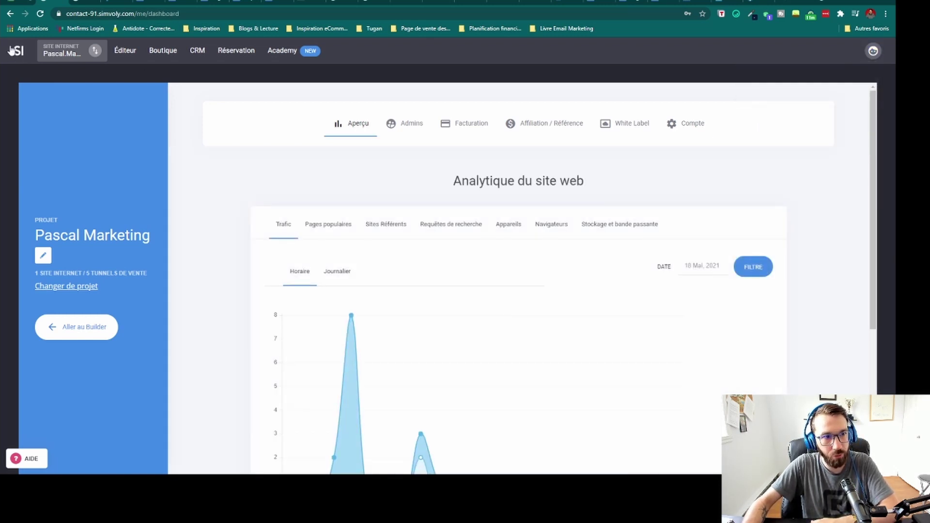
View the account settings and the billing page through the account menu, and check where its Déconnexion option is.
{"action": "left_click", "coordinate": [873, 51]}
{"action": "left_click", "coordinate": [795, 108]}
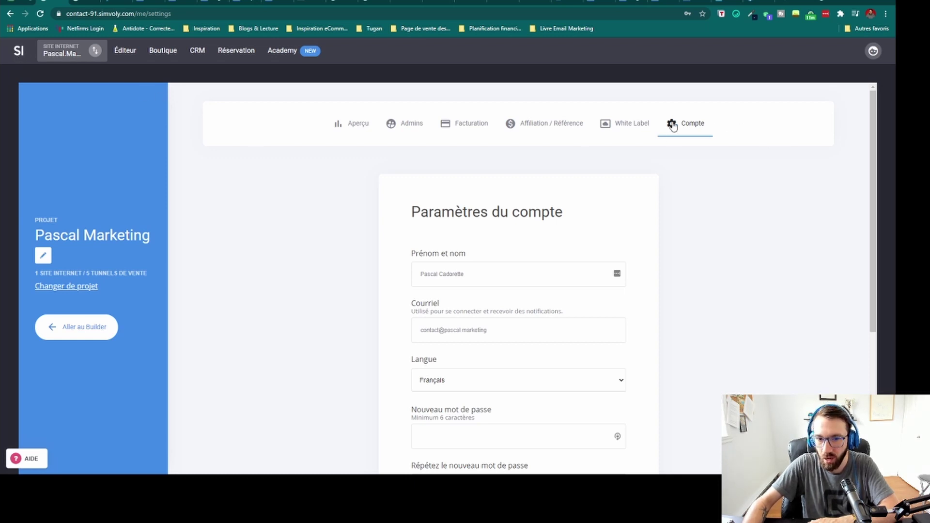
{"action": "left_click", "coordinate": [876, 51]}
{"action": "left_click", "coordinate": [818, 129]}
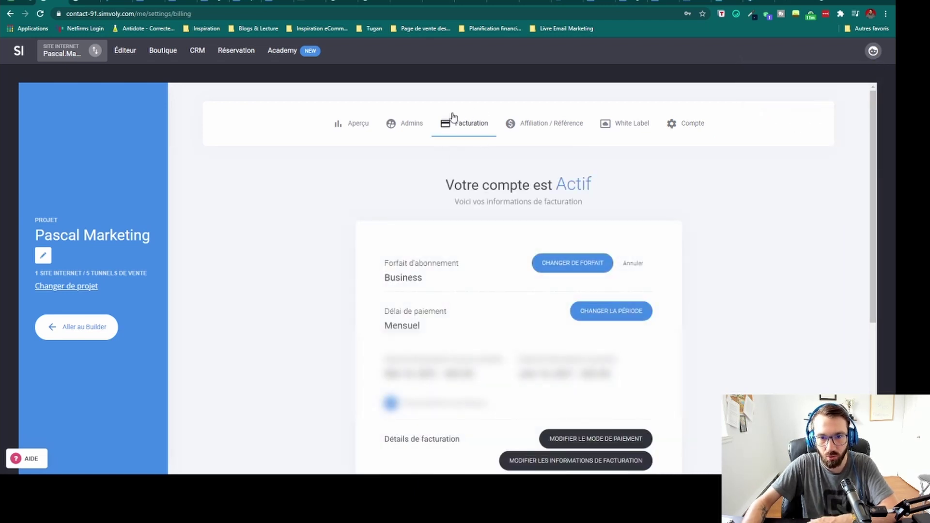
{"action": "scroll", "coordinate": [473, 270], "scroll_direction": "down", "scroll_amount": 1}
{"action": "left_click", "coordinate": [872, 51]}
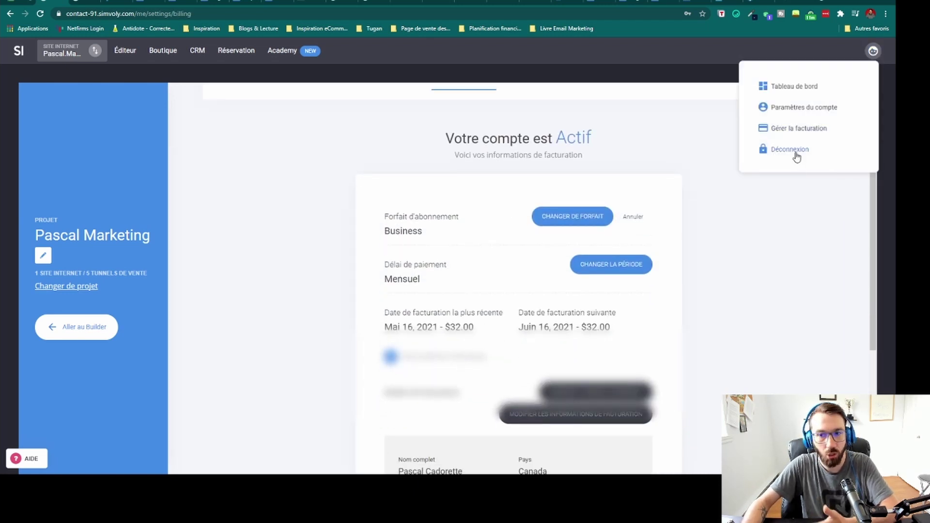
{"action": "left_click", "coordinate": [789, 246]}
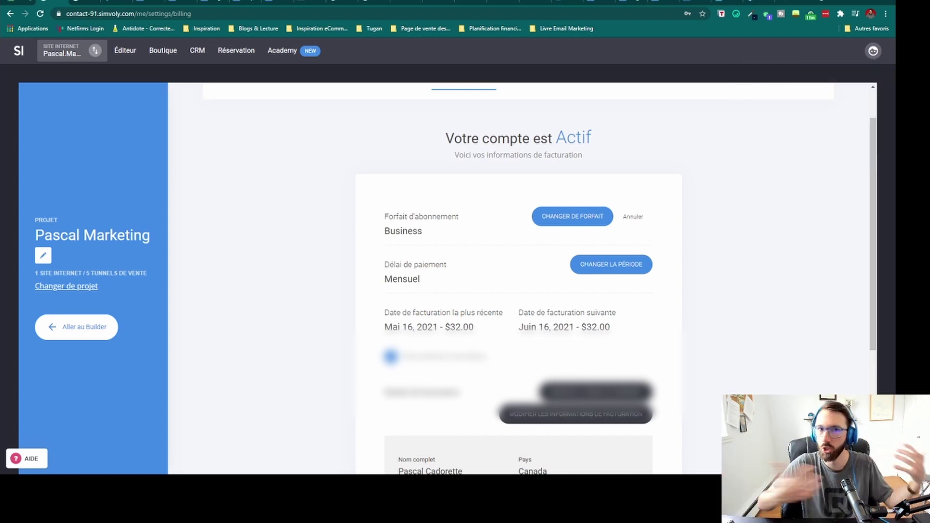
{"action": "scroll", "coordinate": [565, 125], "scroll_direction": "up", "scroll_amount": 1}
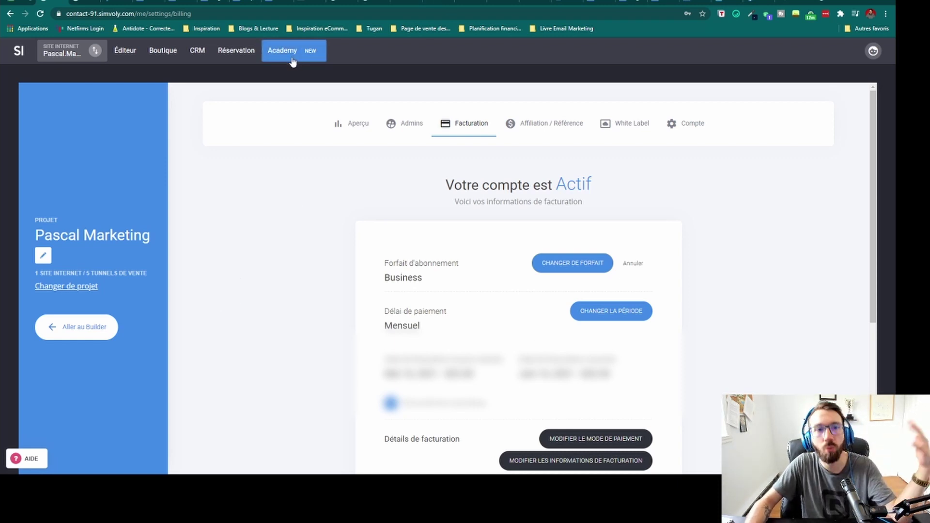
Search the help library for "Membership", skim the listed articles and close the help.
{"action": "left_click", "coordinate": [28, 462]}
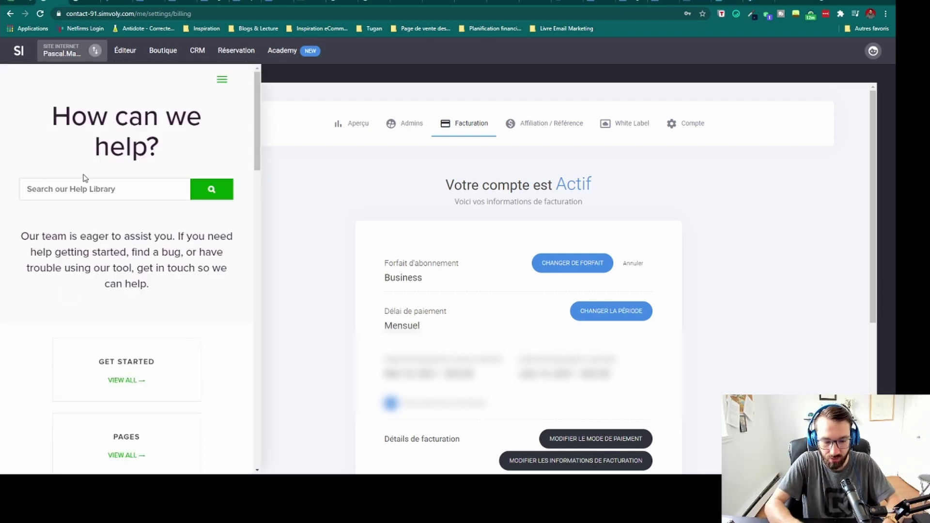
{"action": "type", "text": "MEmbership"}
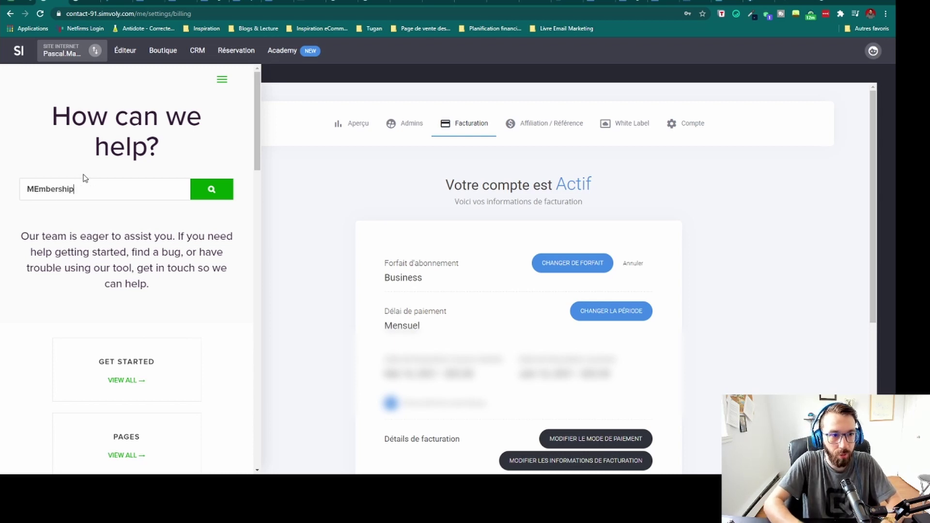
{"action": "key", "text": "ctrl+a"}
{"action": "type", "text": "Membership"}
{"action": "key", "text": "Return"}
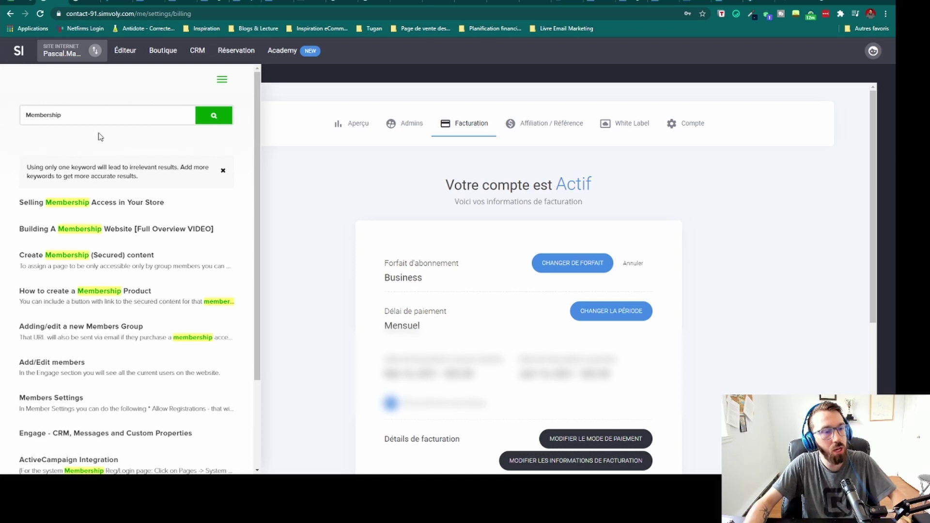
{"action": "scroll", "coordinate": [75, 121], "scroll_direction": "down", "scroll_amount": 3}
{"action": "scroll", "coordinate": [91, 250], "scroll_direction": "up", "scroll_amount": 3}
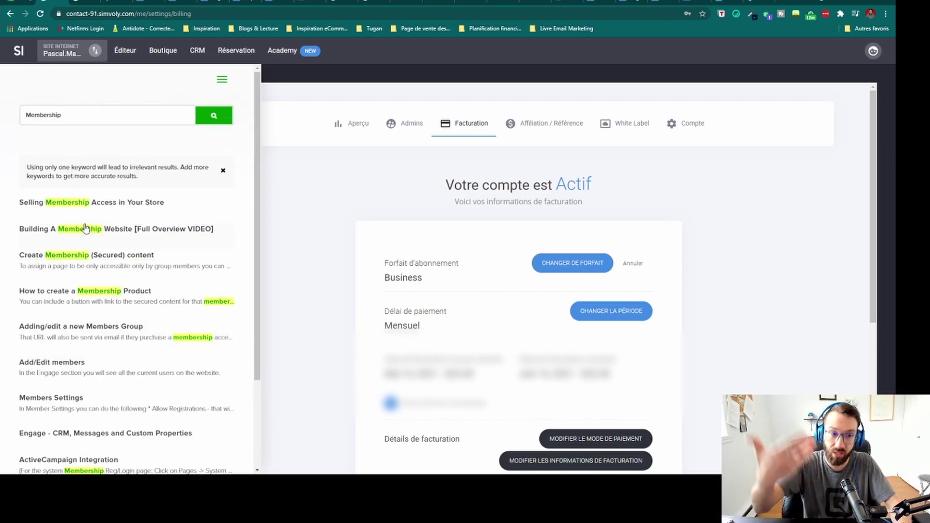
{"action": "left_click", "coordinate": [286, 314]}
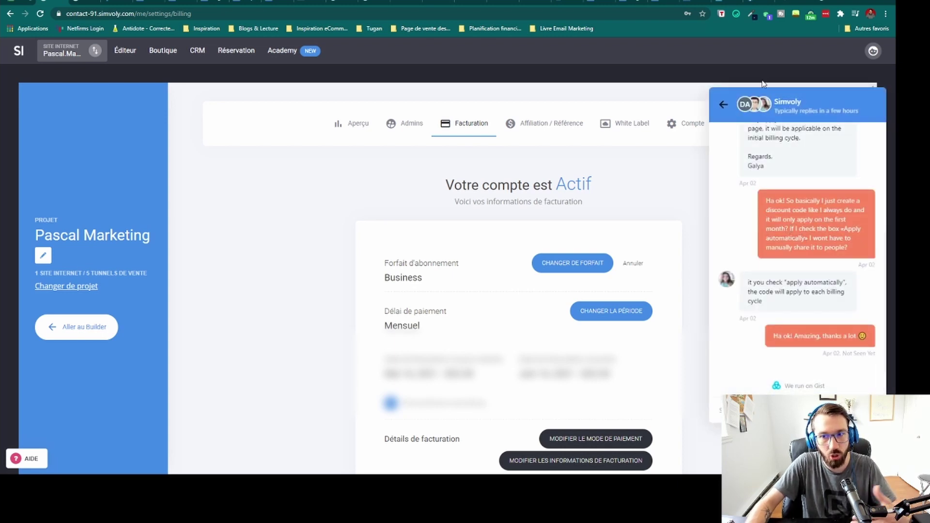
Look over the support chat's recent conversations, close the chat and return to the project dashboard.
{"action": "left_click", "coordinate": [723, 105]}
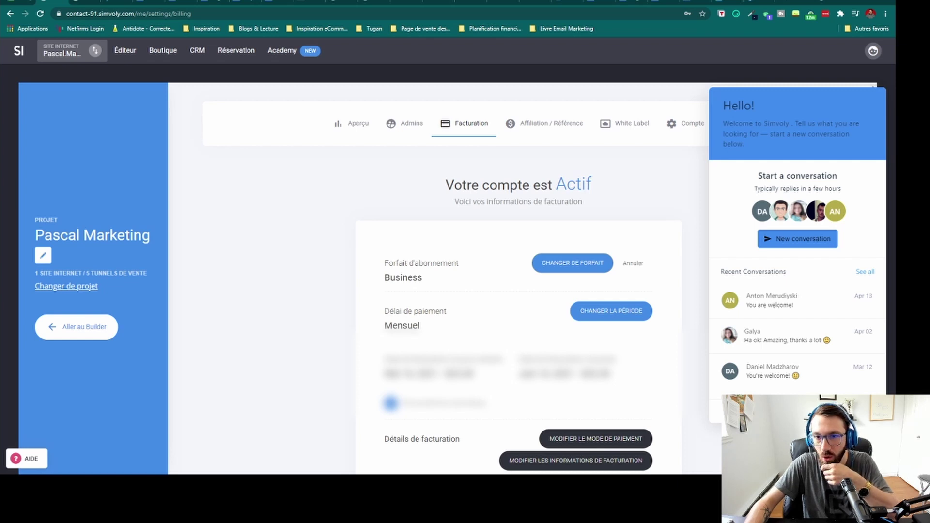
{"action": "left_click", "coordinate": [872, 451]}
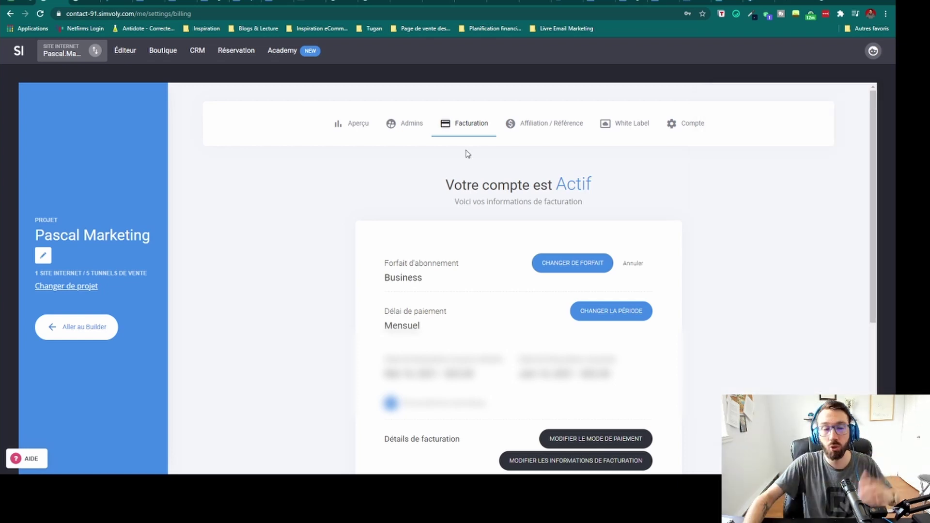
{"action": "left_click", "coordinate": [24, 55]}
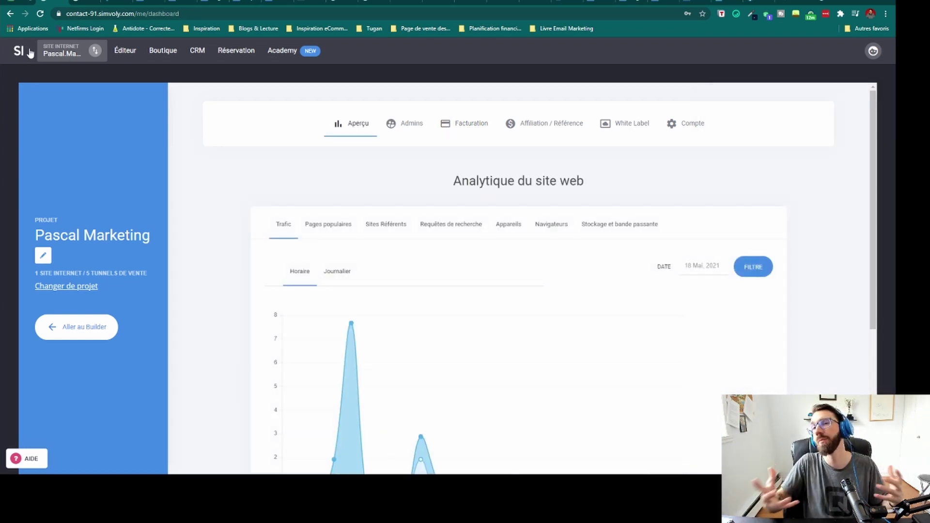